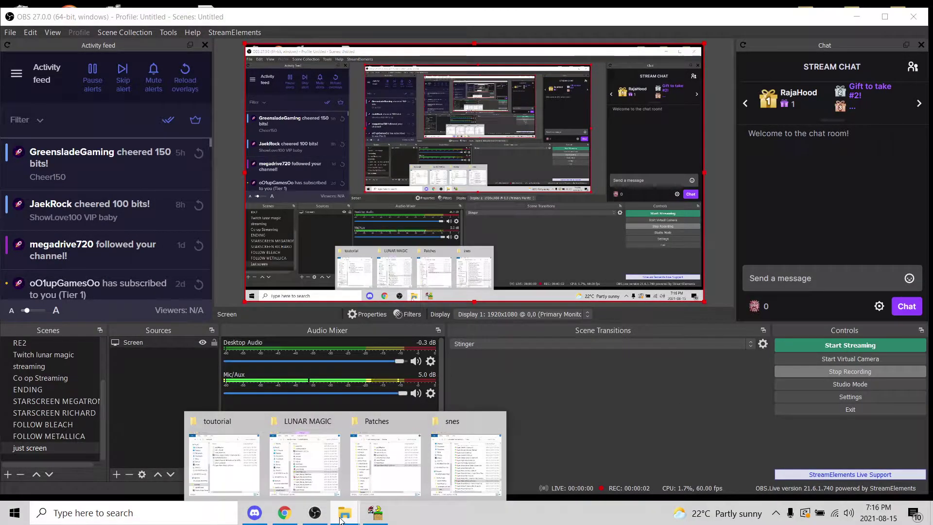
- Bring the empty Lunar Magic editor window in front of OBS Studio
left_click(368, 515)
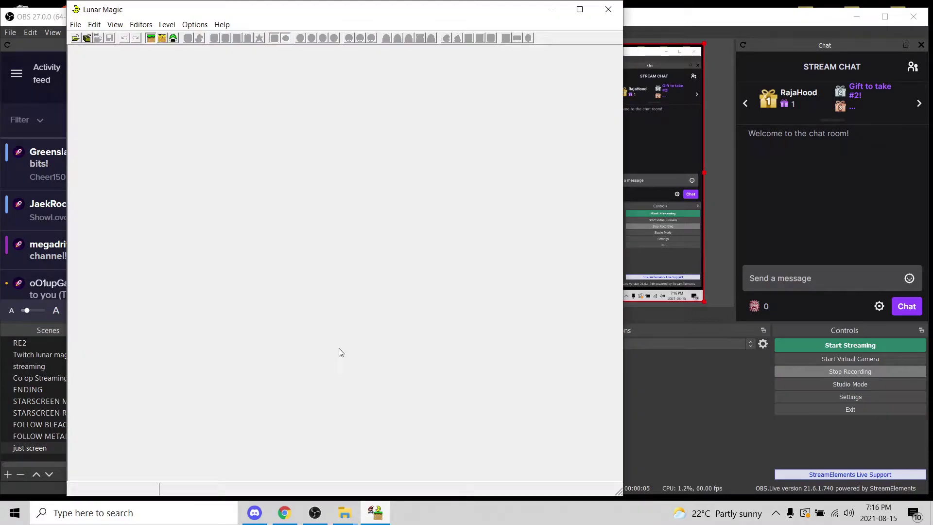
- Open Super Mario World (USA).smc from Desktop > toutorial, accepting the added header
left_click(75, 25)
left_click(85, 39)
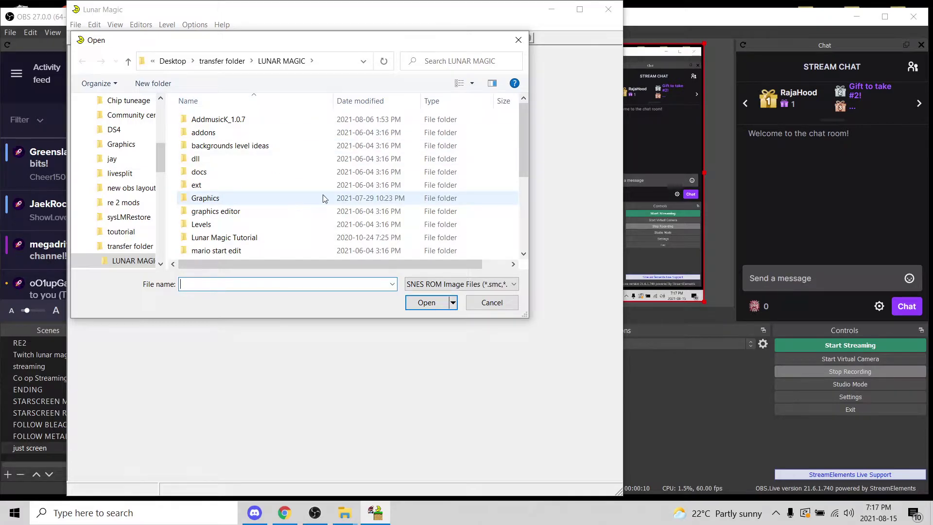
scroll(159, 147, "up", 6)
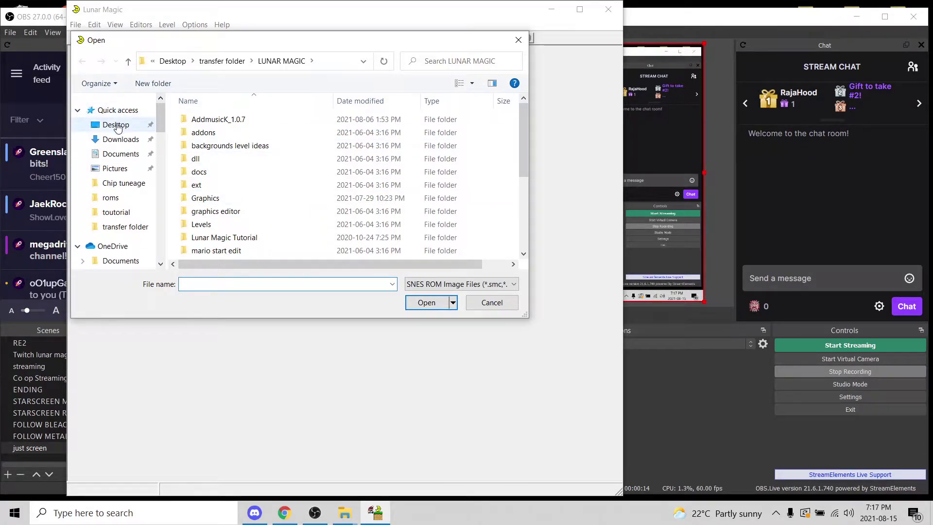
left_click(116, 125)
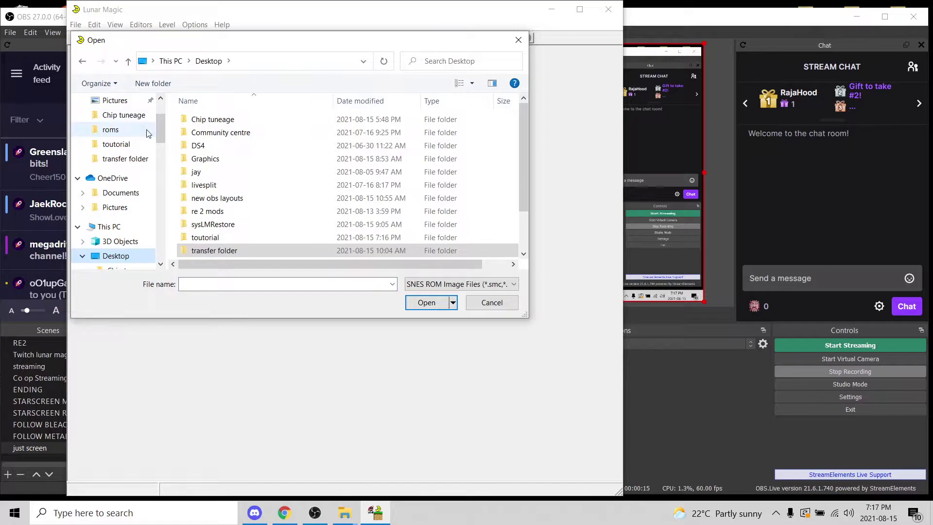
double_click(260, 236)
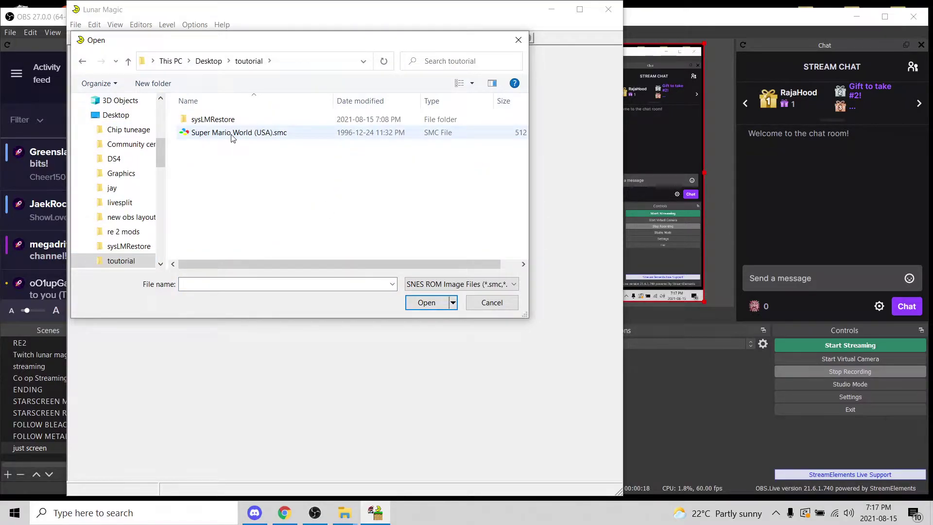
left_click(232, 134)
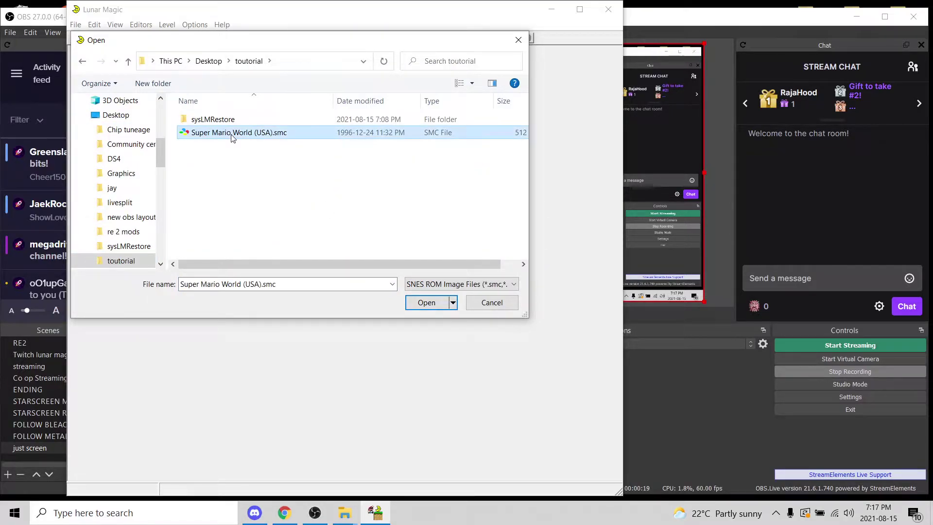
left_click(420, 306)
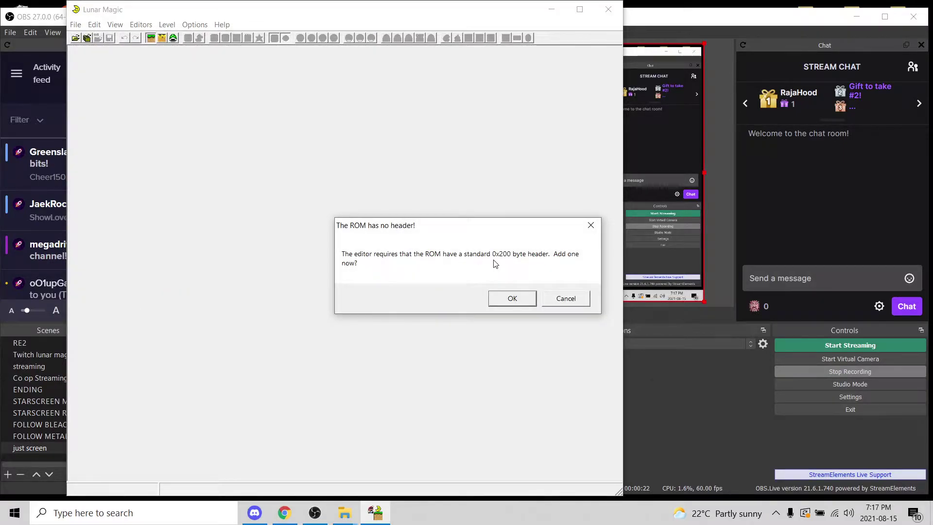
left_click(510, 302)
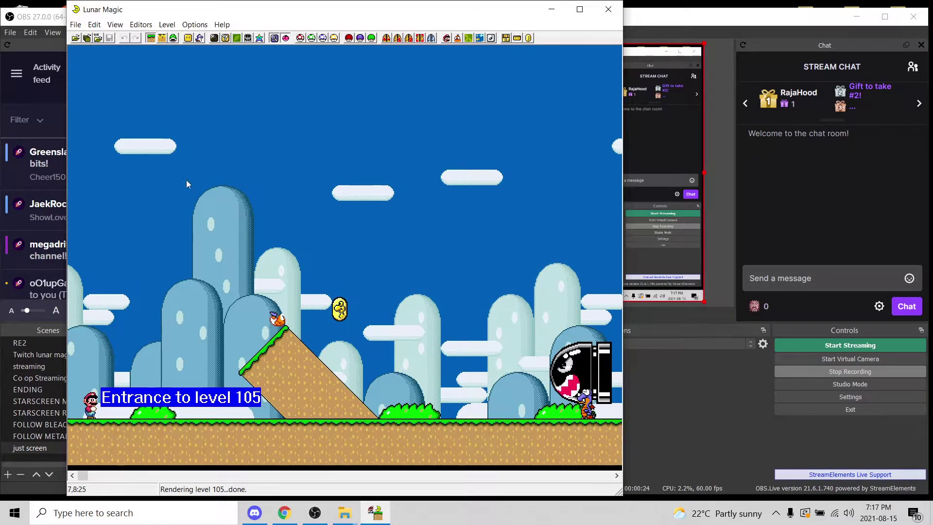
- Quick-extract the ROM's GFX and ExGFX, then close the snes, Patches and LUNAR MAGIC windows
left_click(300, 40)
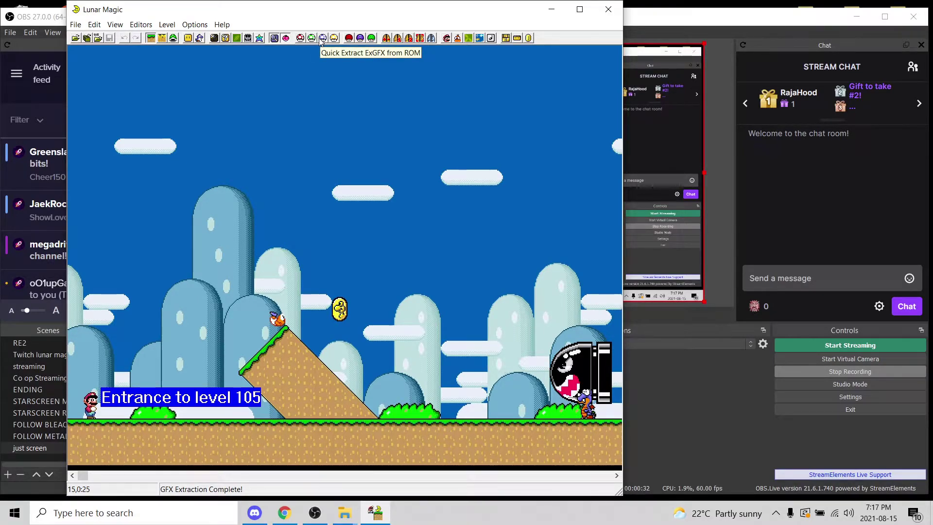
left_click(322, 39)
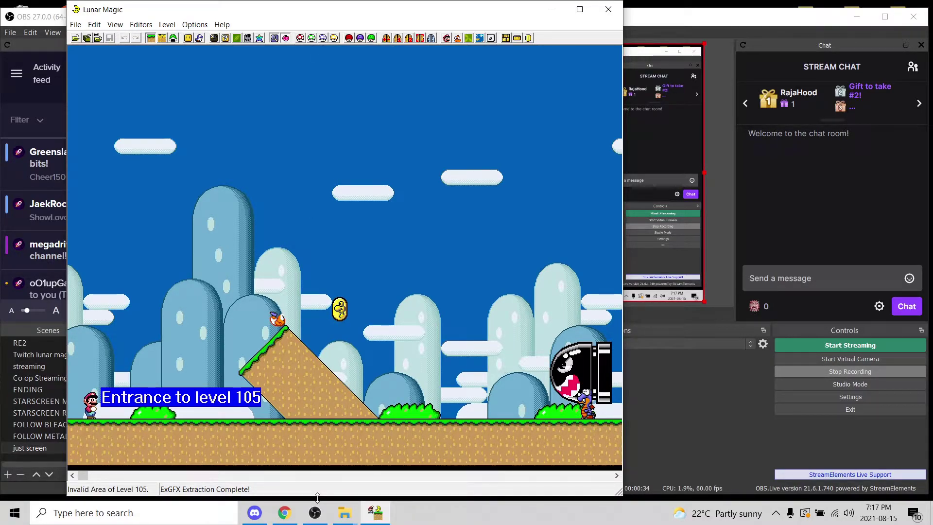
left_click(343, 513)
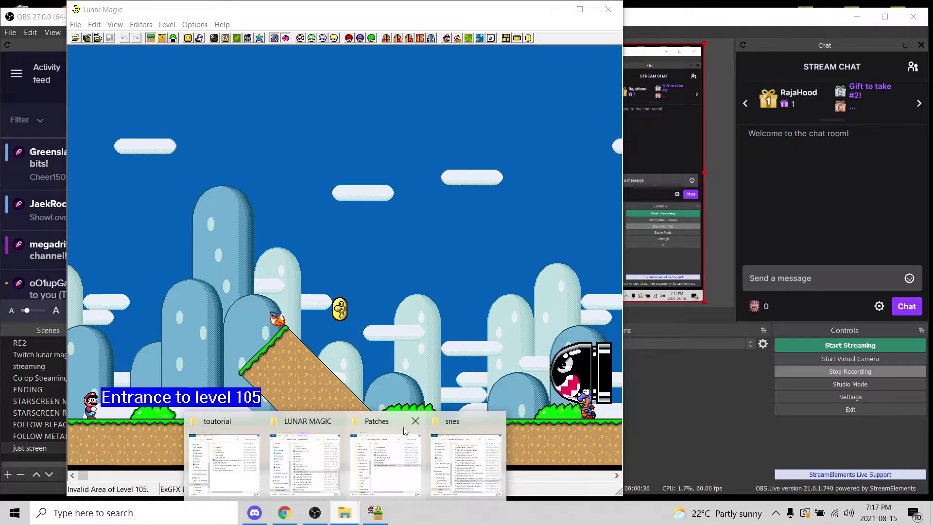
left_click(494, 421)
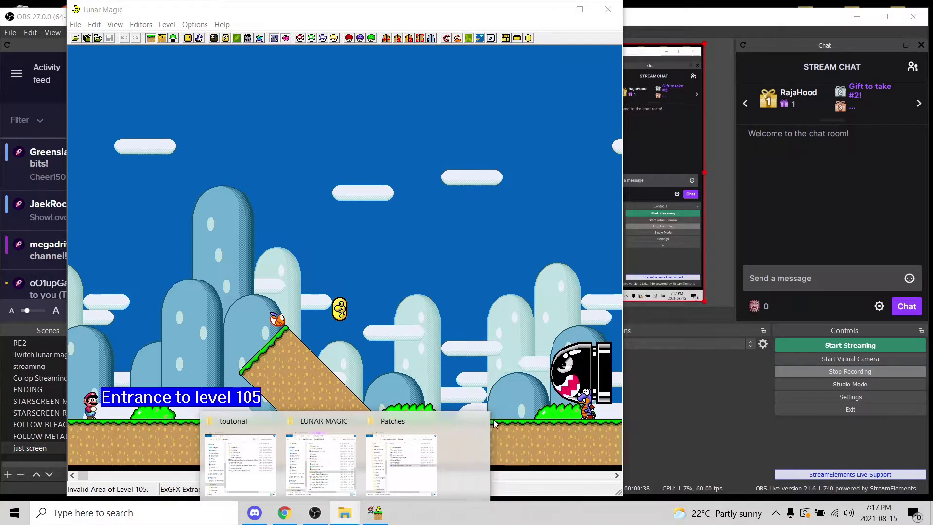
mouse_move(448, 428)
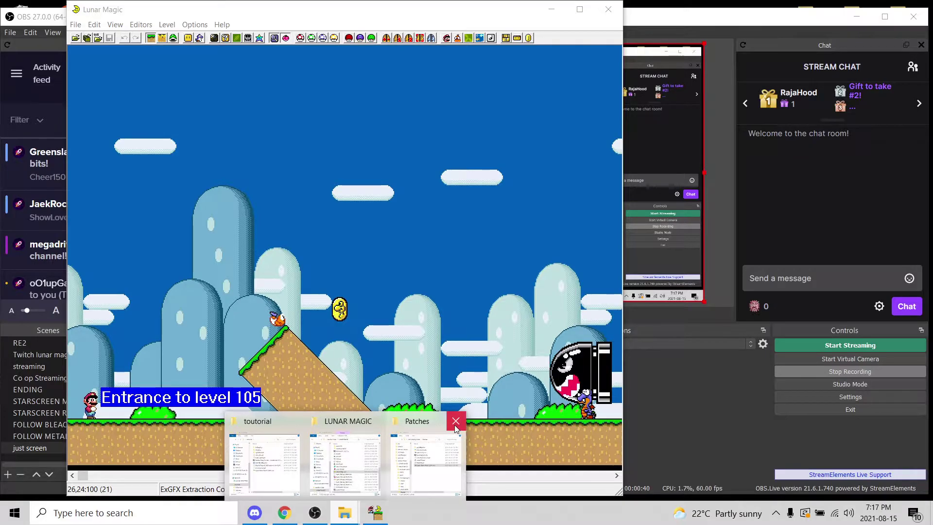
left_click(456, 422)
mouse_move(337, 430)
mouse_move(375, 424)
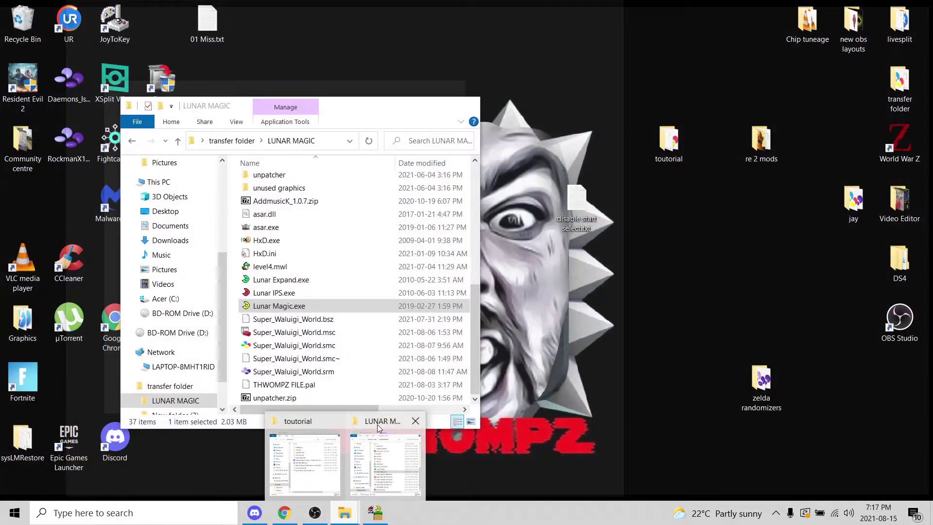
left_click(416, 422)
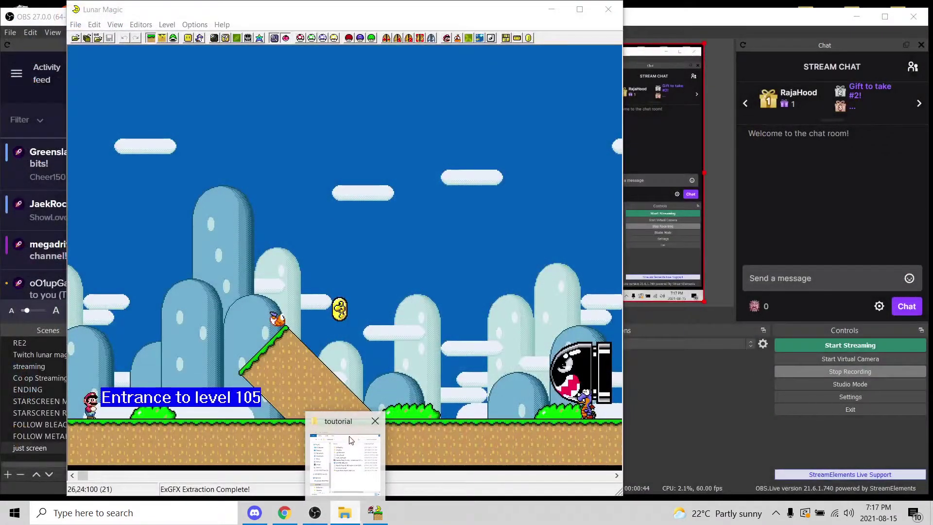
left_click(349, 431)
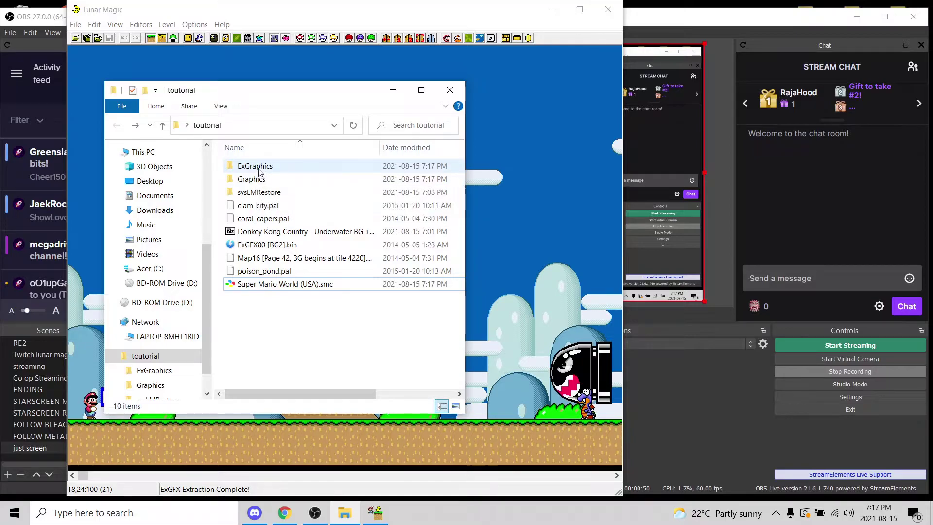
- Paste a copy of ExGFX80 [BG2].bin into ExGraphics, renamed ExGFX80.bin, and return to Lunar Magic
left_click(277, 250)
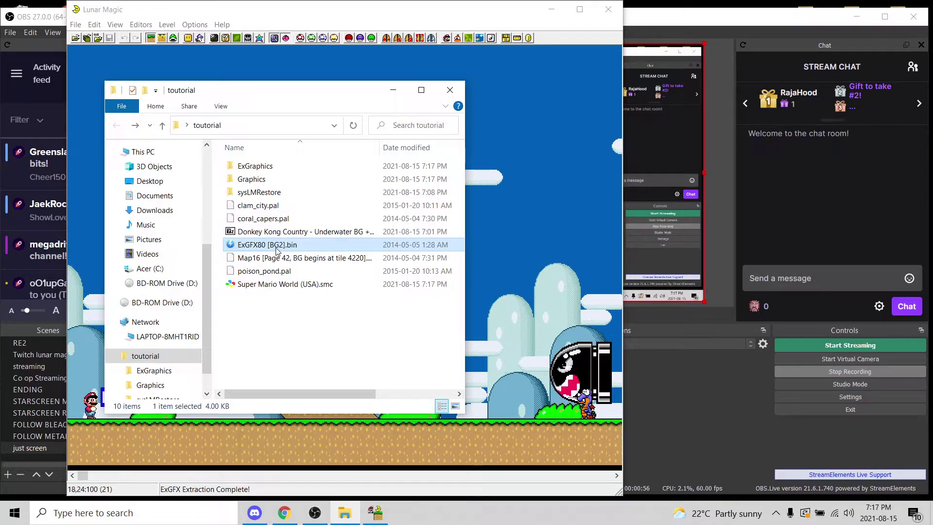
double_click(259, 169)
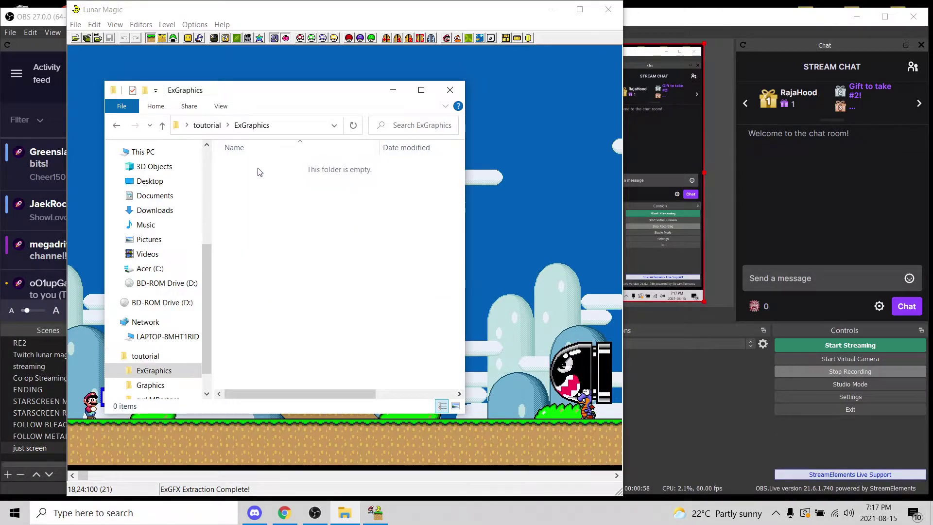
key("ctrl+v")
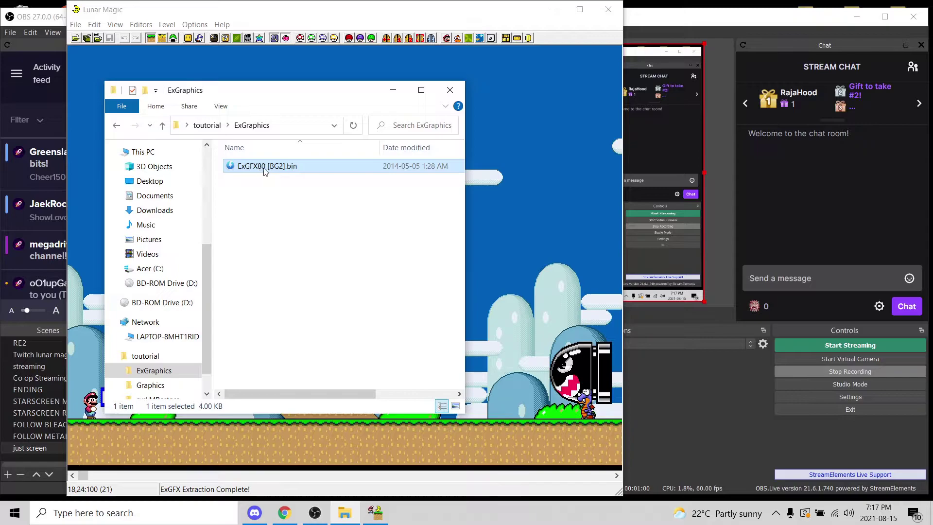
left_click(280, 168)
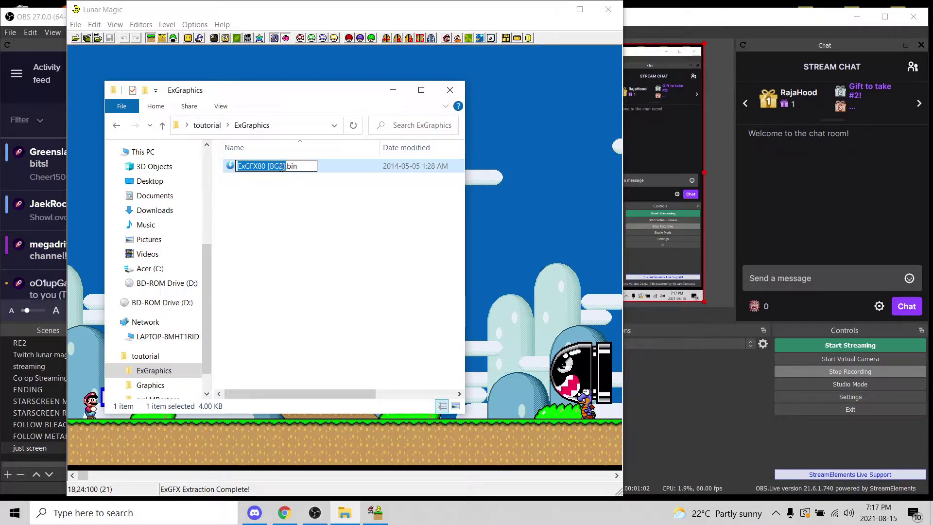
left_click(265, 166)
key("BackSpace")
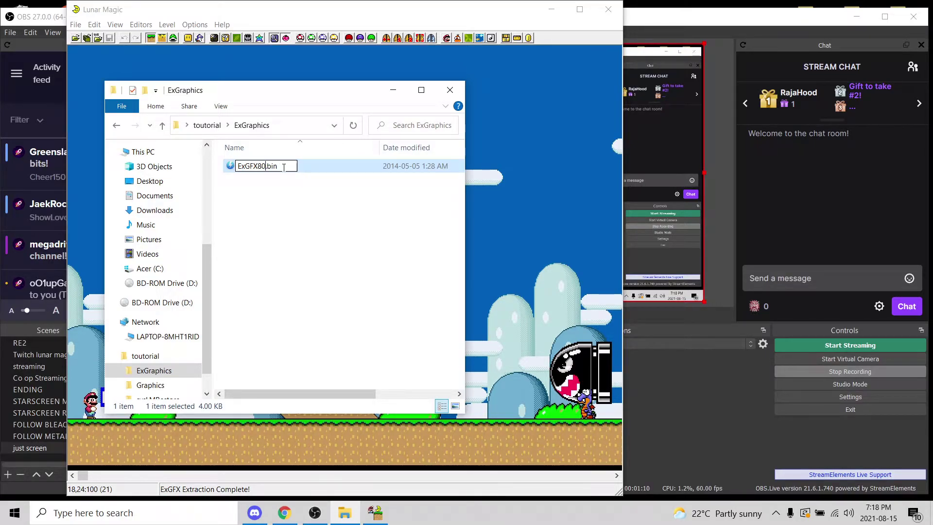
left_click(285, 208)
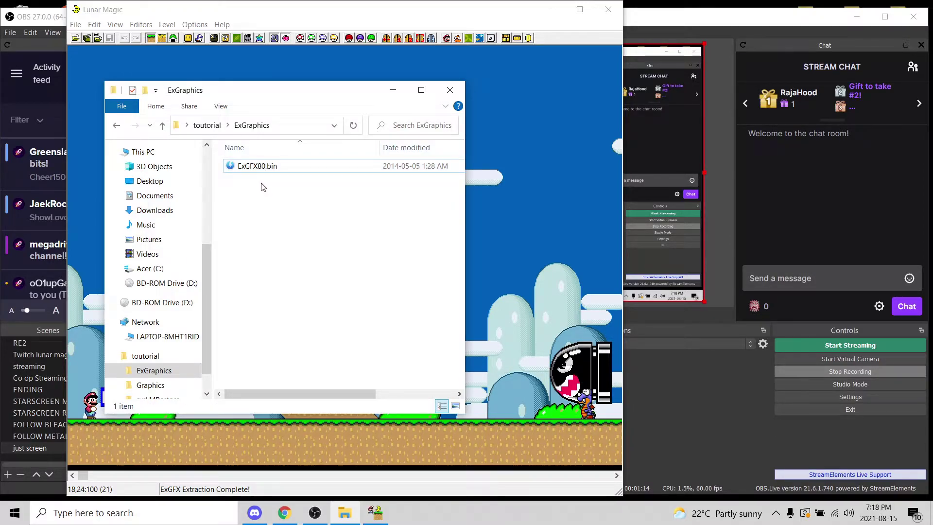
left_click(327, 12)
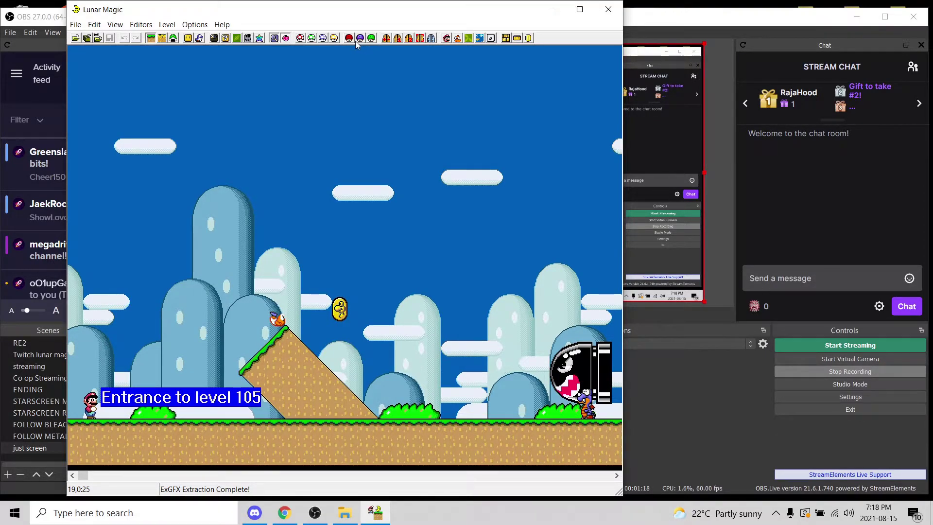
- Quick-insert the GFX and ExGFX into the ROM, then bring up the ExGraphics folder
left_click(311, 39)
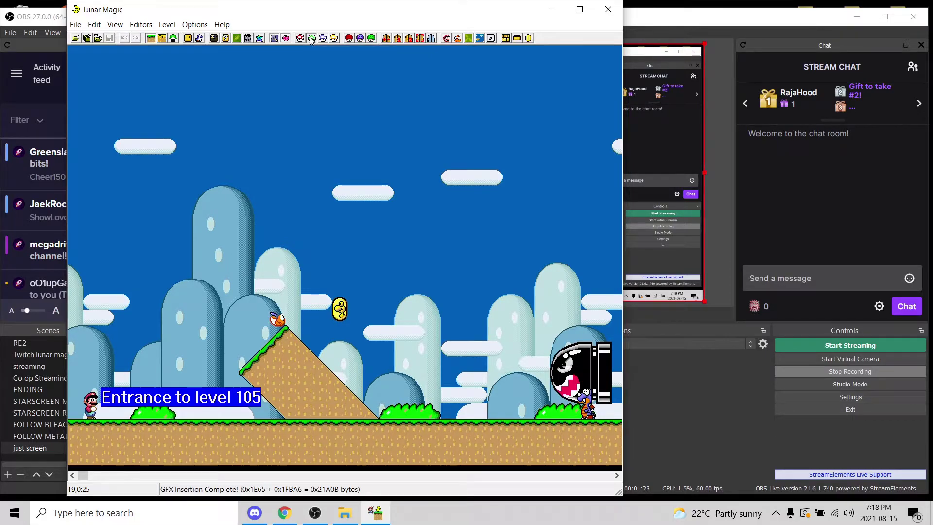
left_click(335, 39)
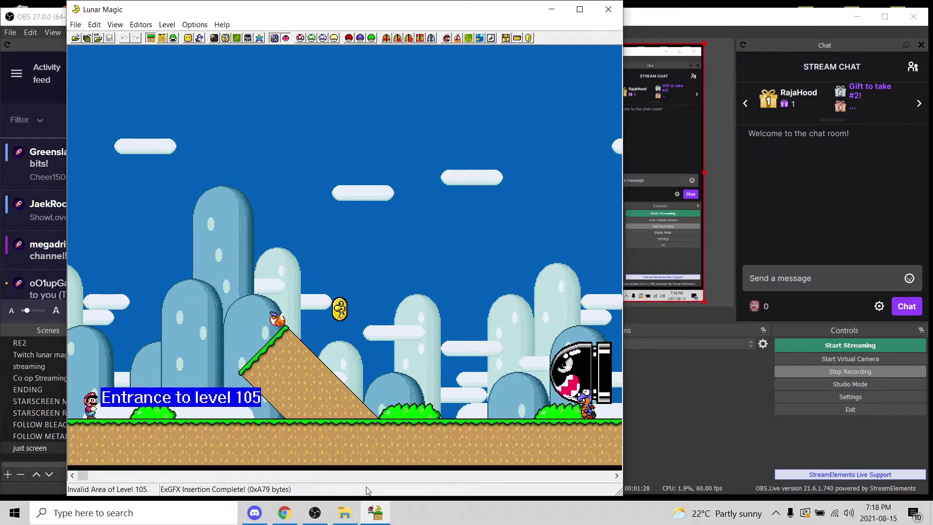
left_click(354, 510)
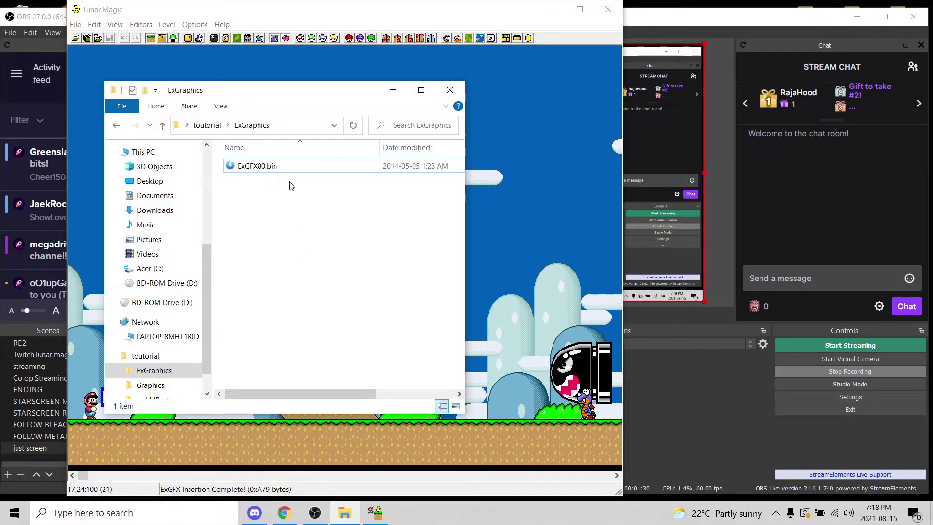
- Extract the Donkey Kong Country zip into toutorial with 7-Zip, replacing all files, and select the .mwl
left_click(204, 127)
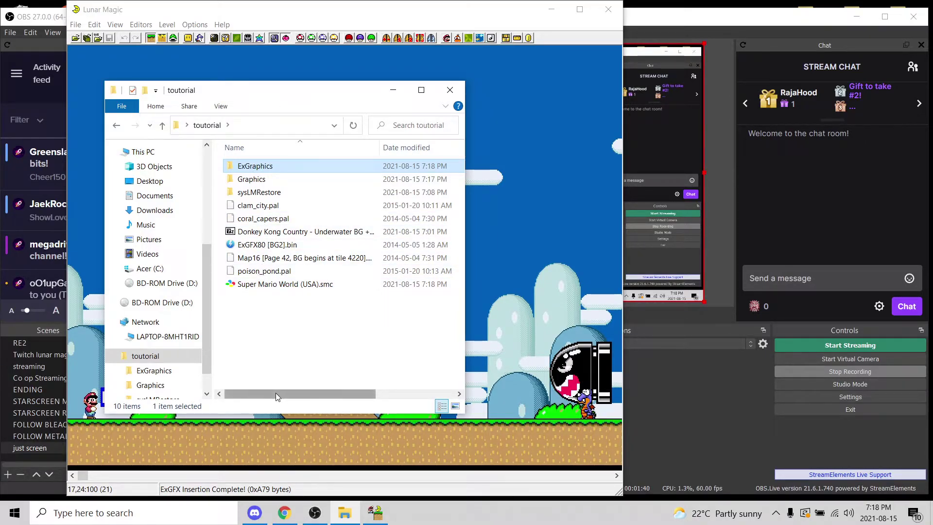
right_click(266, 234)
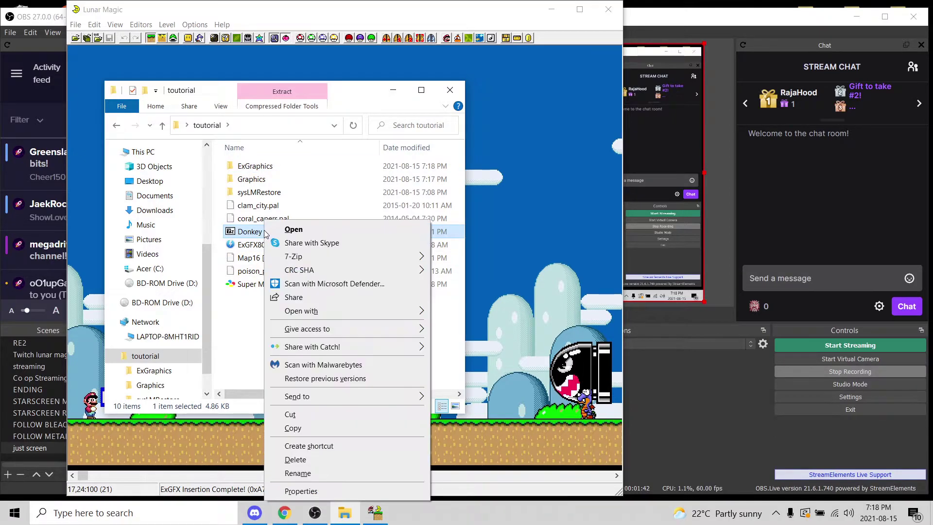
mouse_move(311, 256)
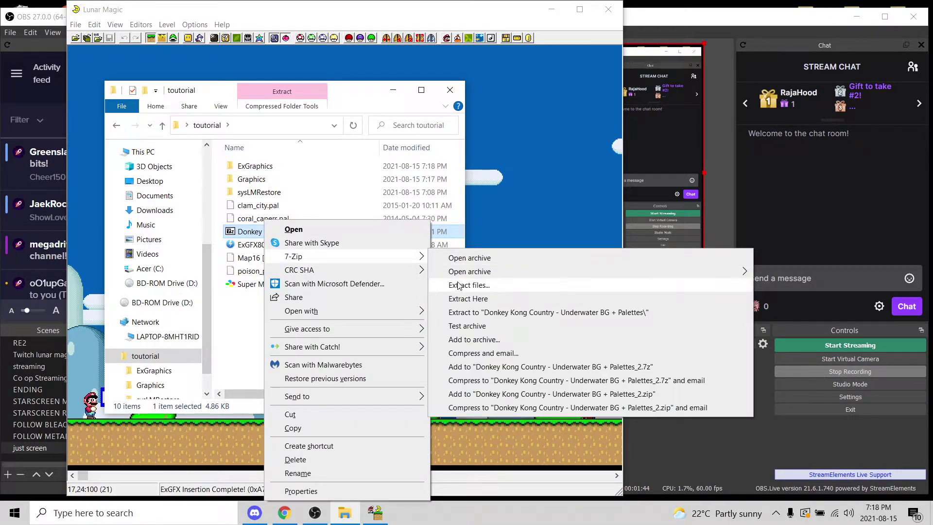
left_click(457, 301)
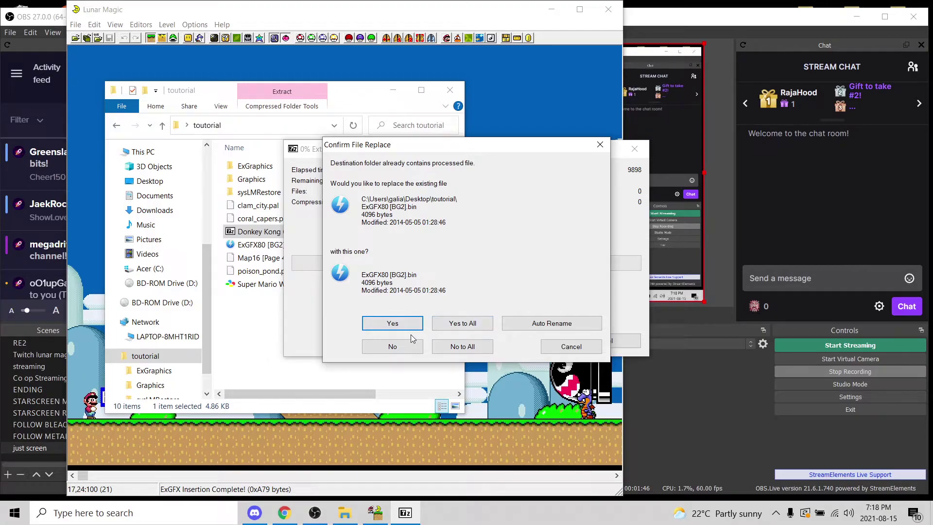
left_click(448, 325)
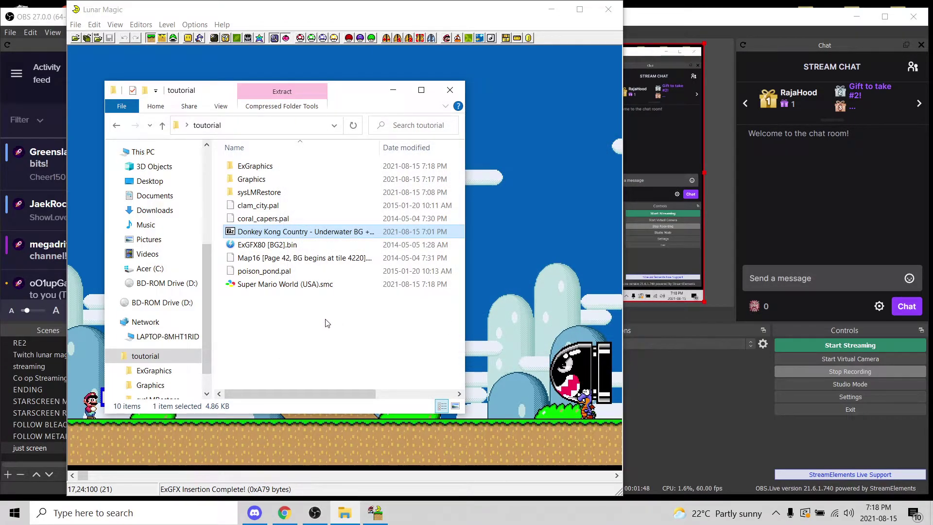
left_click(257, 209)
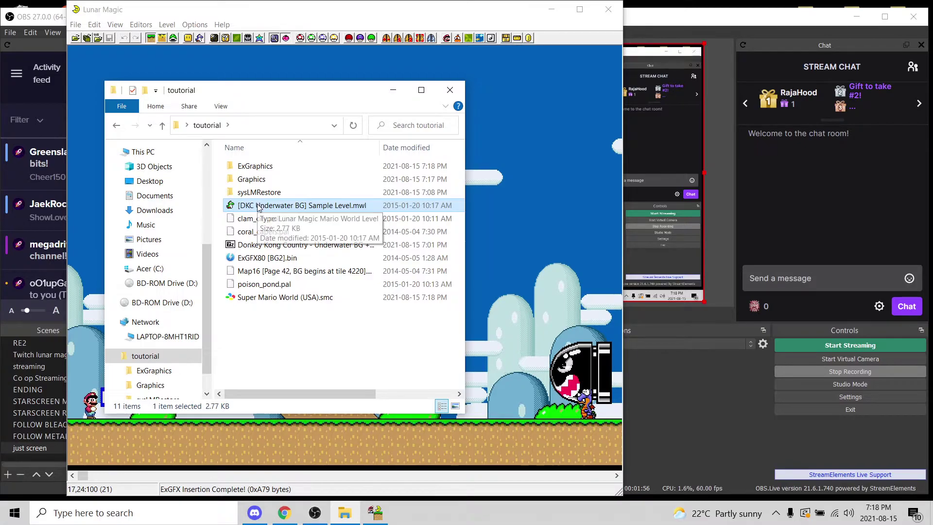
- Load the DKC underwater sample level into level 105 and enable Super GFX Bypass with BG2 = 80
left_click_drag(258, 206, 533, 164)
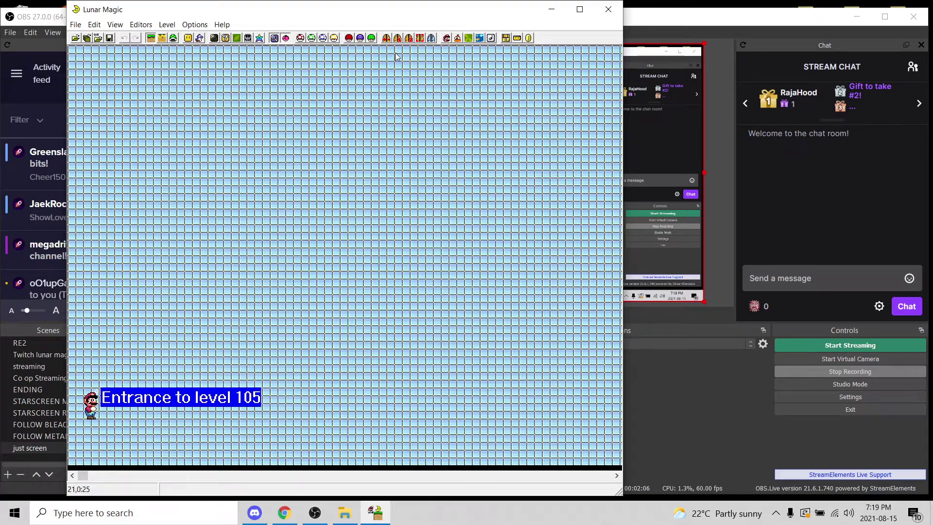
left_click(349, 38)
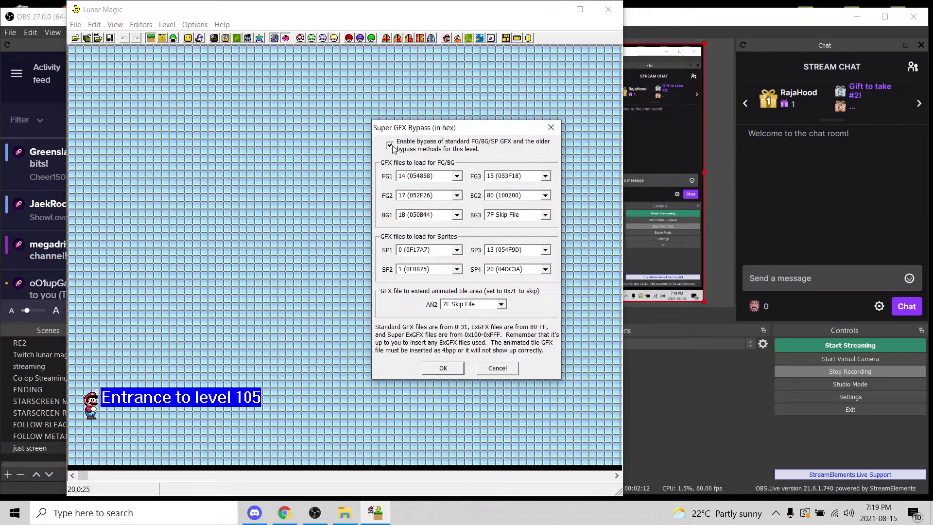
left_click(445, 369)
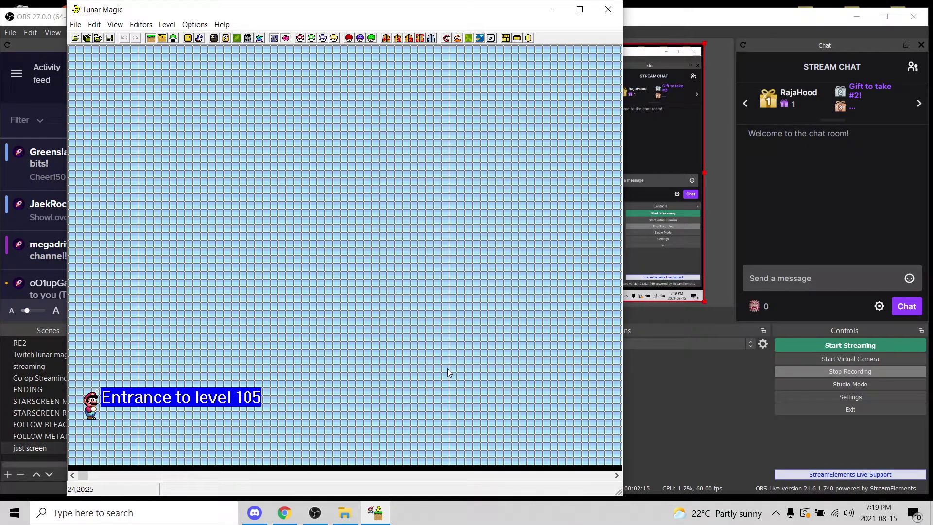
- Import the Map16 [Page 42, BG begins at tile 4220] tiles and save them to the ROM
left_click(226, 38)
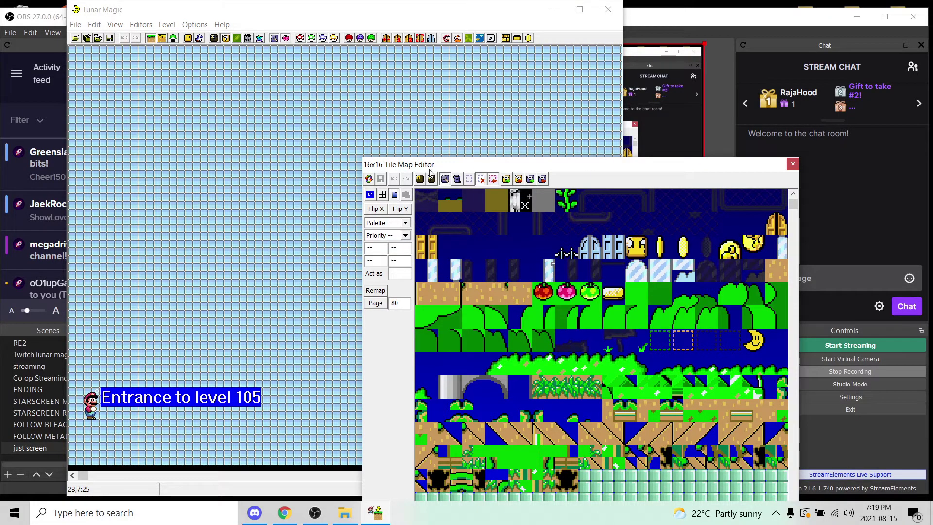
left_click_drag(430, 172, 325, 54)
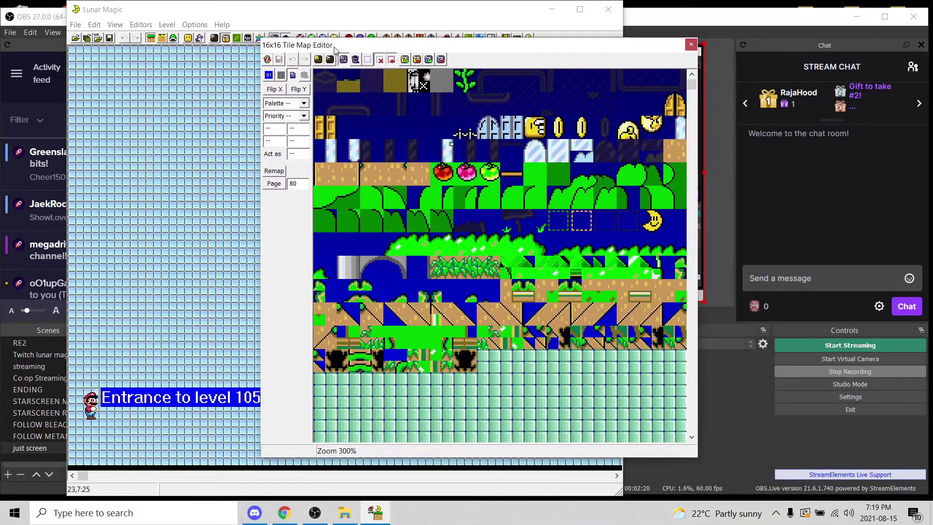
left_click(418, 61)
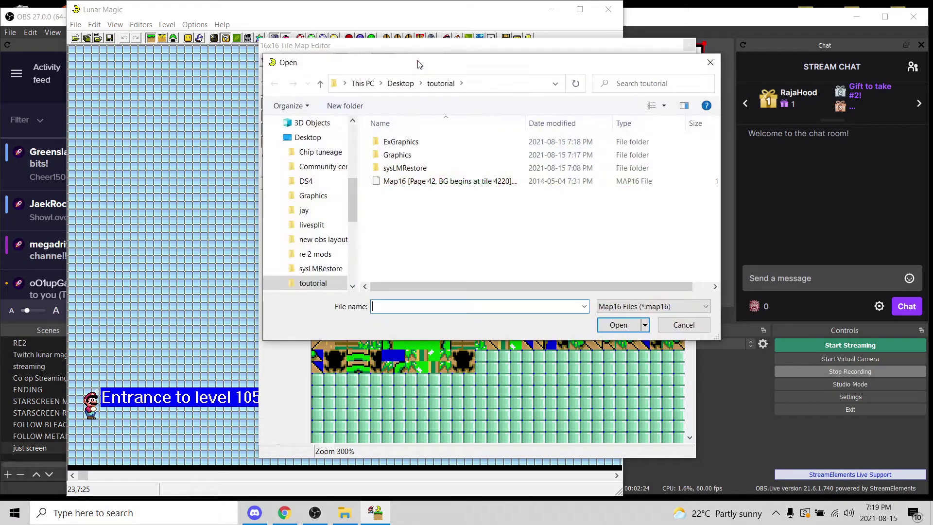
left_click(392, 186)
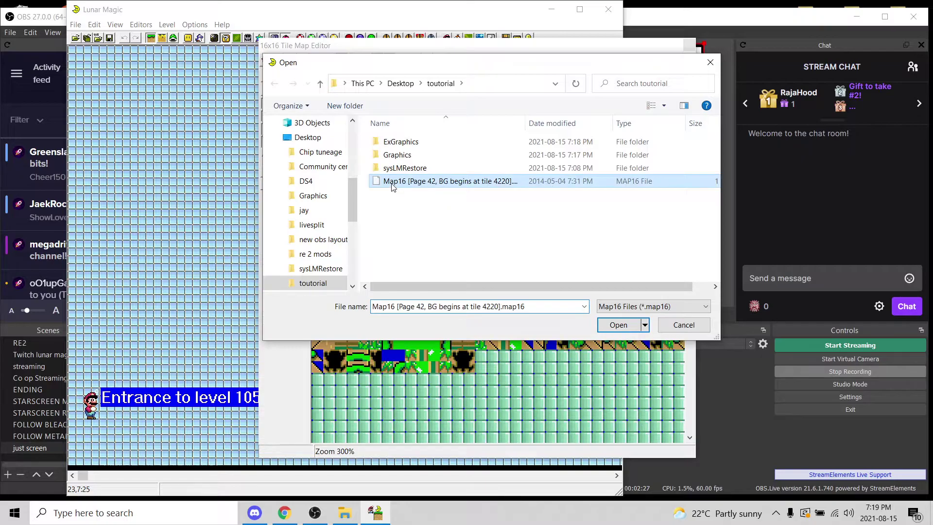
left_click(611, 330)
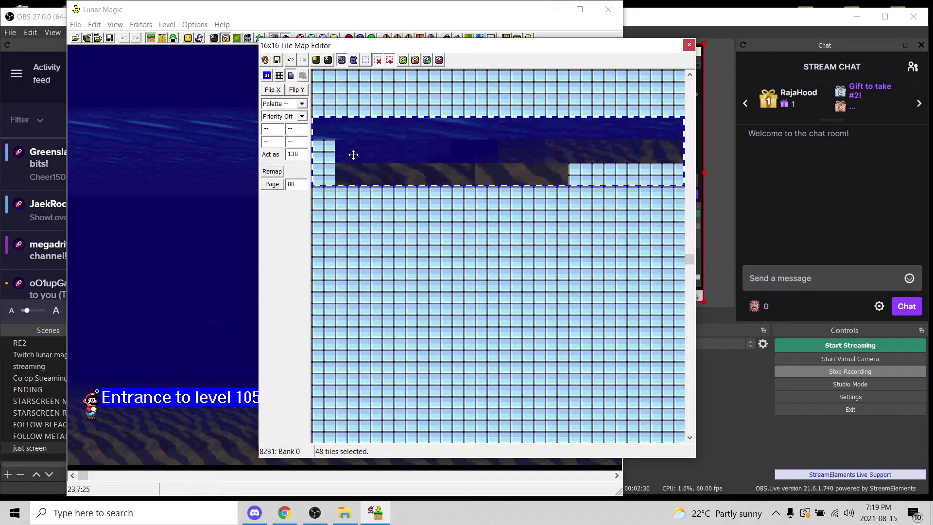
left_click(279, 62)
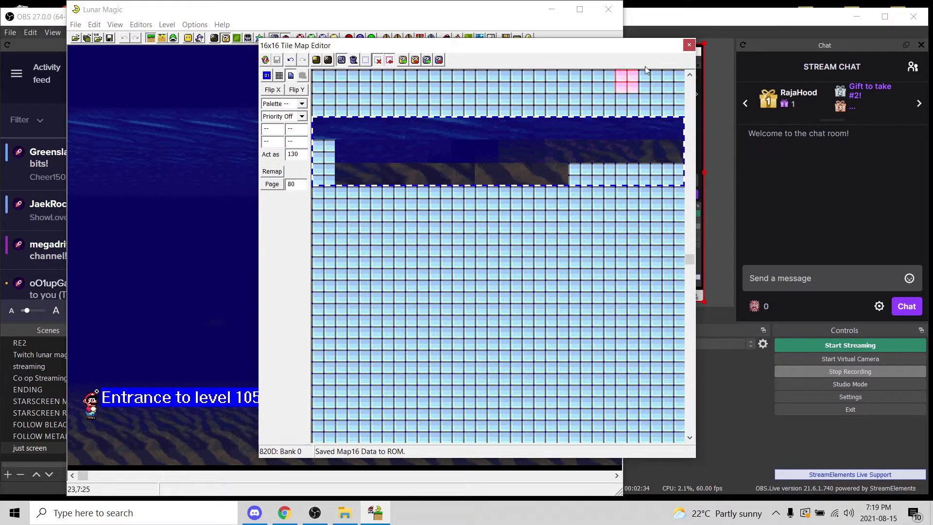
left_click(689, 46)
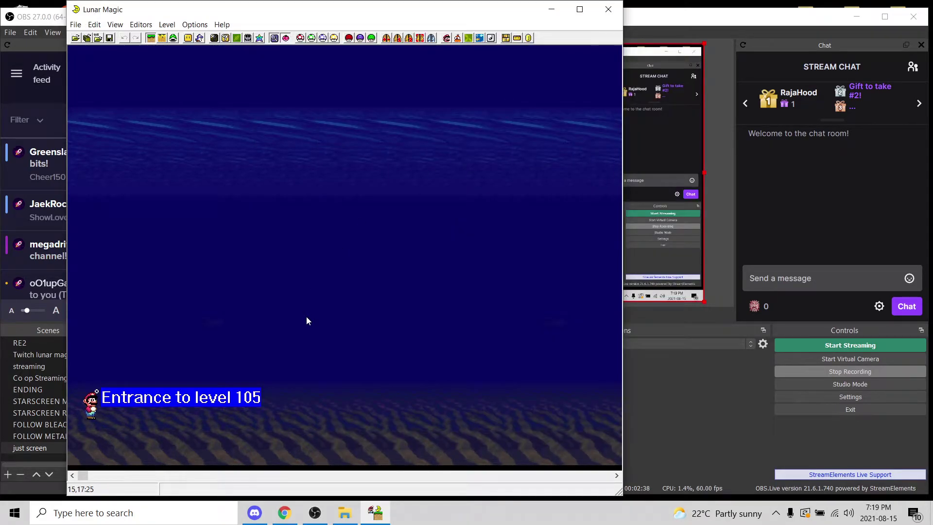
left_click(284, 513)
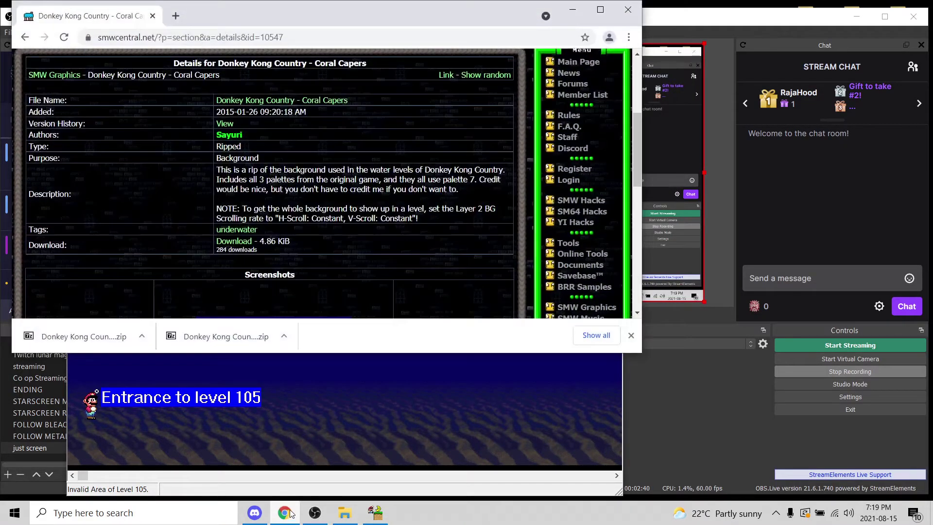
left_click_drag(240, 208, 488, 217)
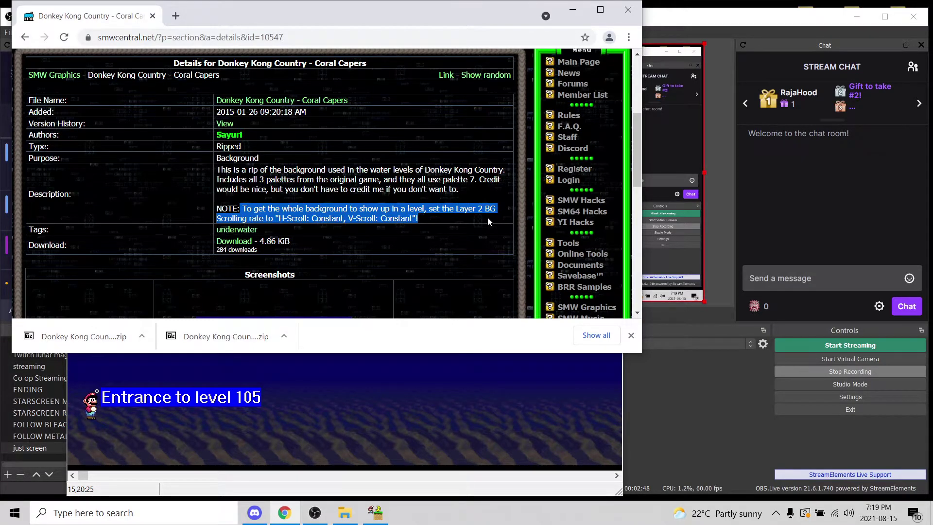
left_click(553, 378)
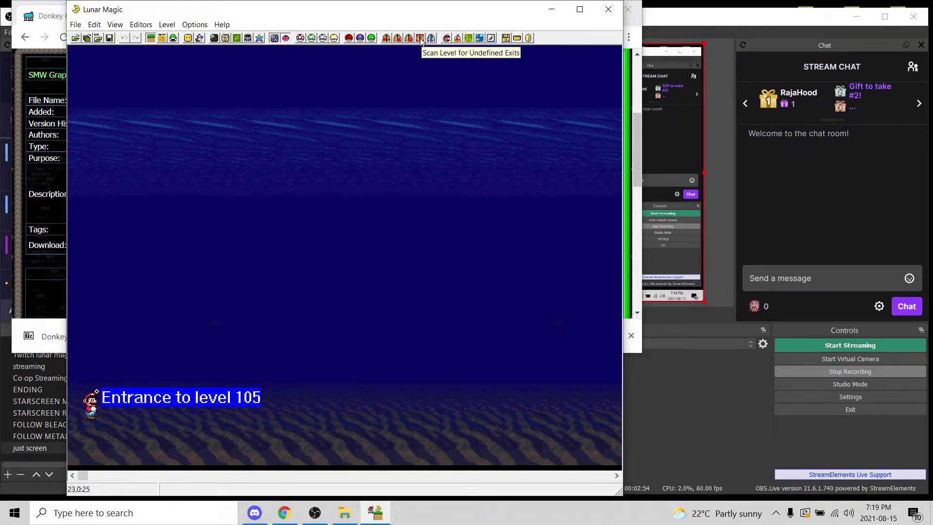
- Review level 105's header properties against the background notes in Chrome, then close the header dialog
left_click(447, 38)
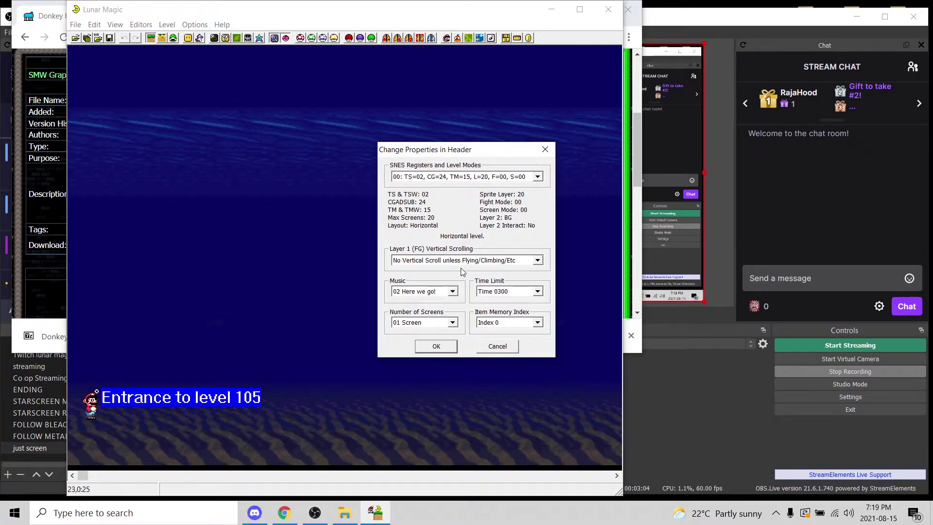
left_click(474, 264)
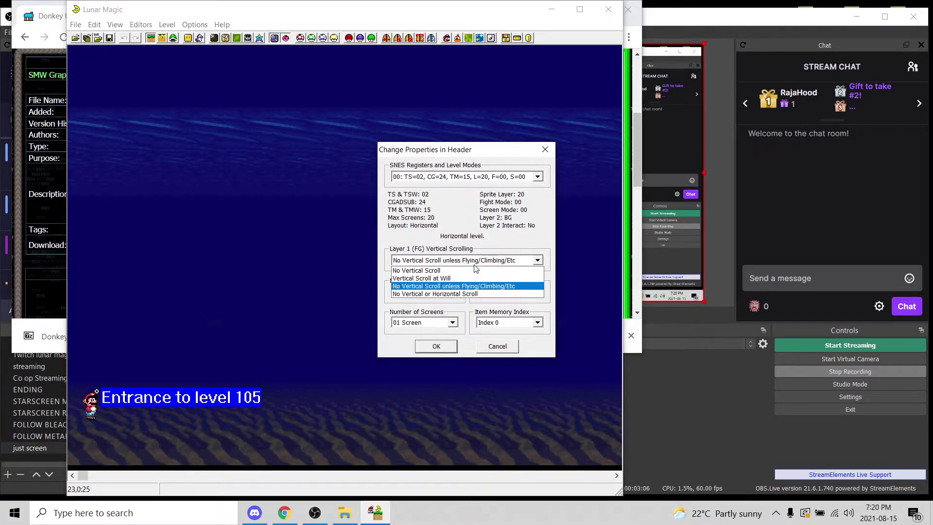
left_click(474, 266)
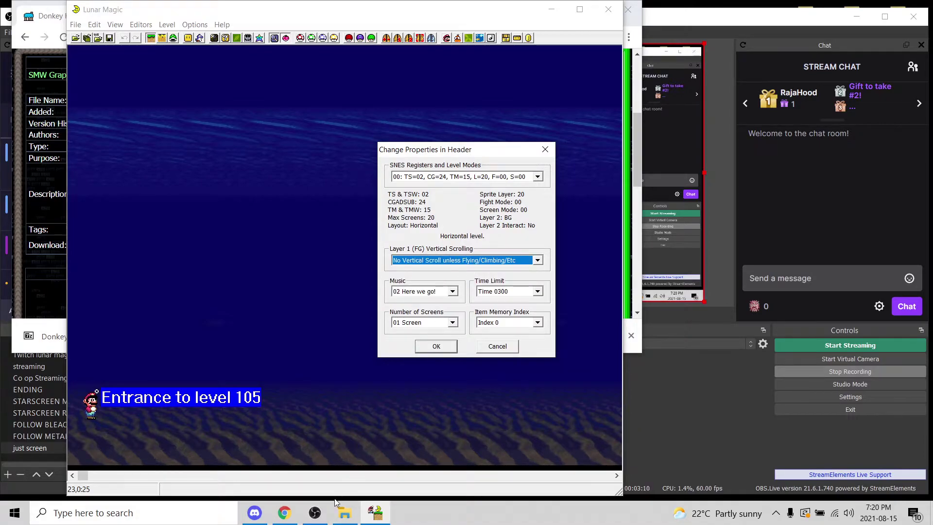
left_click(286, 512)
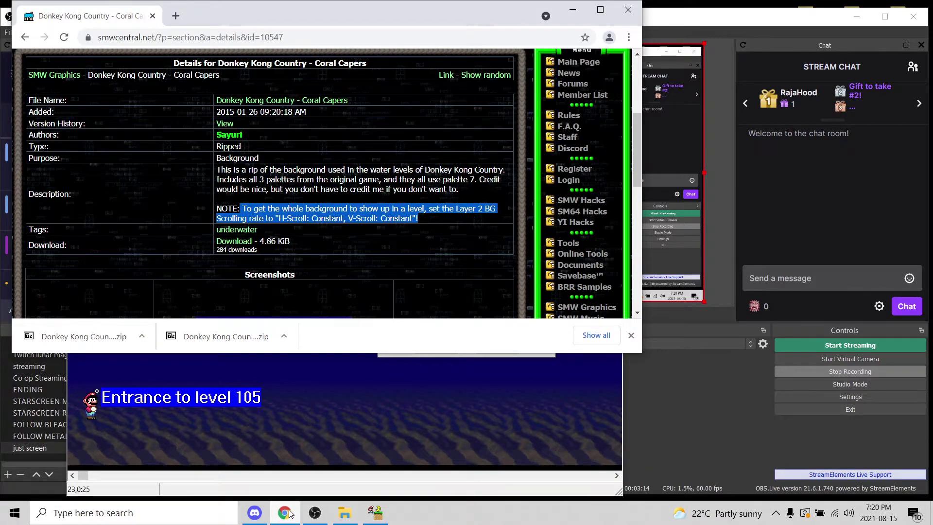
left_click(391, 450)
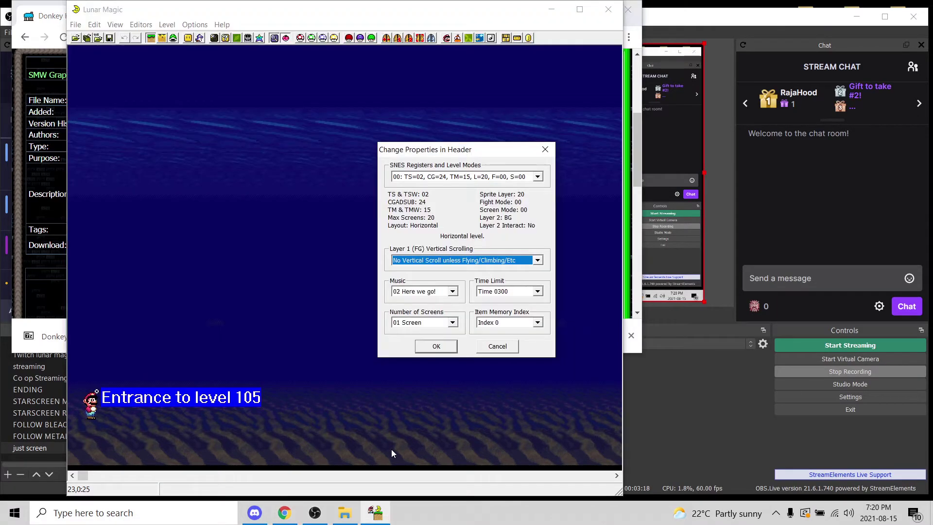
left_click(546, 149)
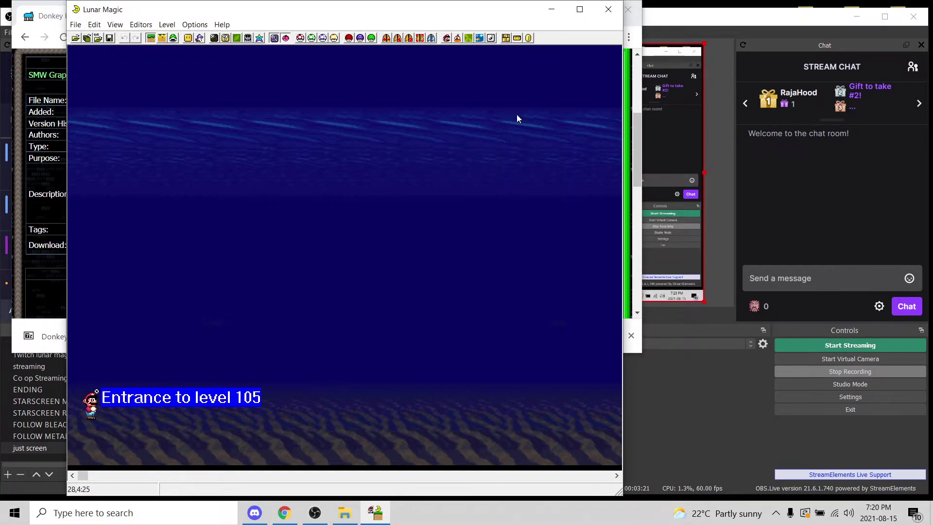
left_click(469, 36)
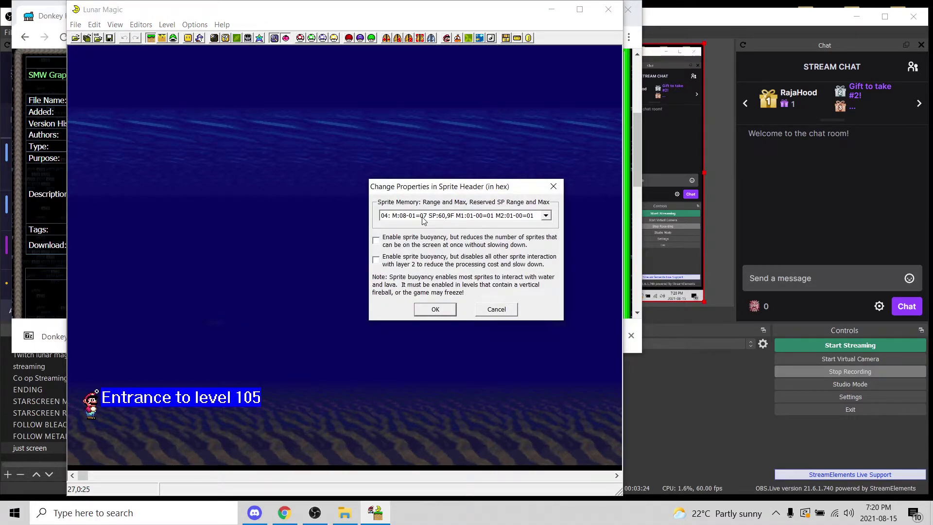
- Close the Sprite Header and Layer 3 dialogs unchanged, then set Layer 2 scrolling to H-Scroll: Constant, V-Scroll: Constant
left_click(496, 309)
left_click(479, 38)
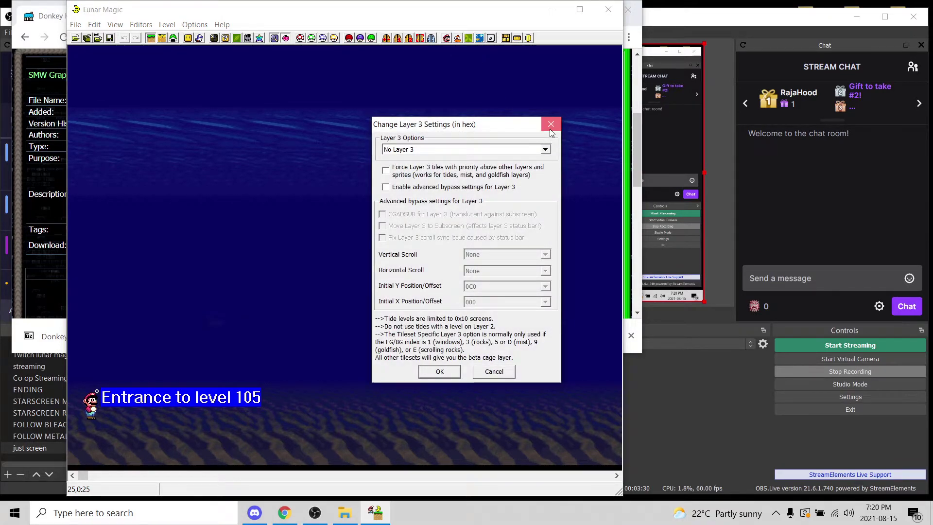
key("Escape")
left_click(468, 39)
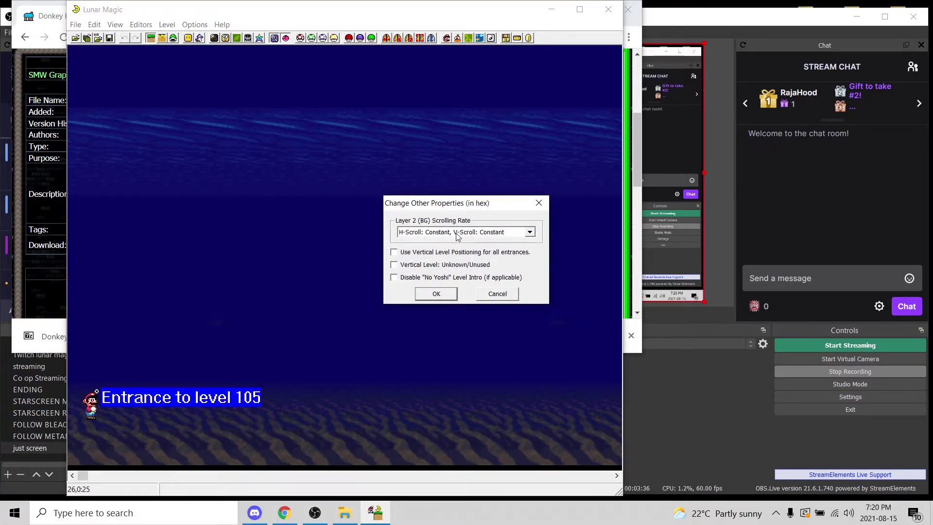
- Recheck the scrolling note in the browser, then confirm Constant Layer 2 scrolling in Change Other Properties
left_click(343, 512)
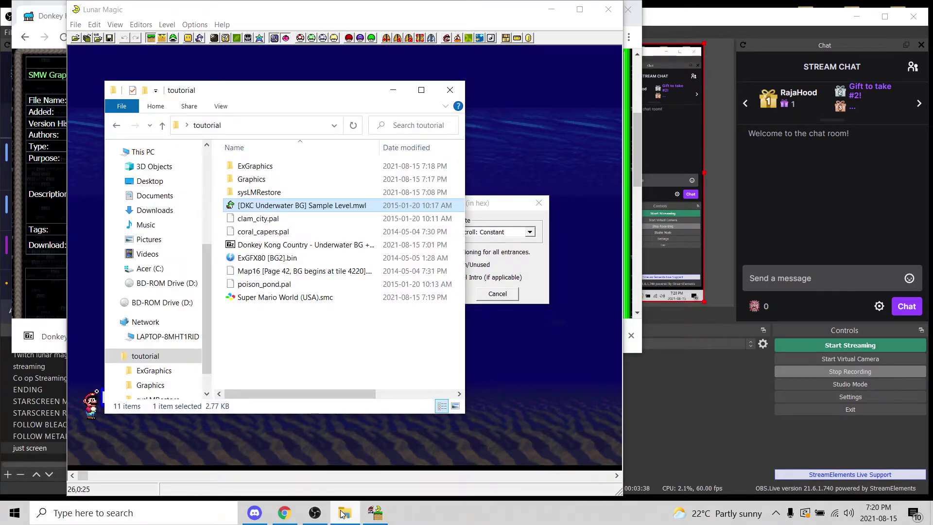
left_click(343, 513)
left_click(273, 519)
left_click(283, 516)
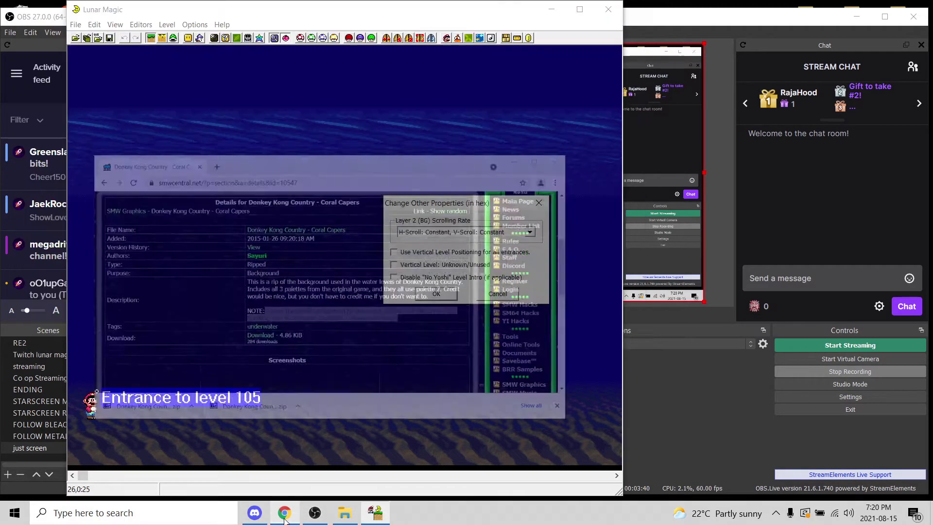
left_click(284, 518)
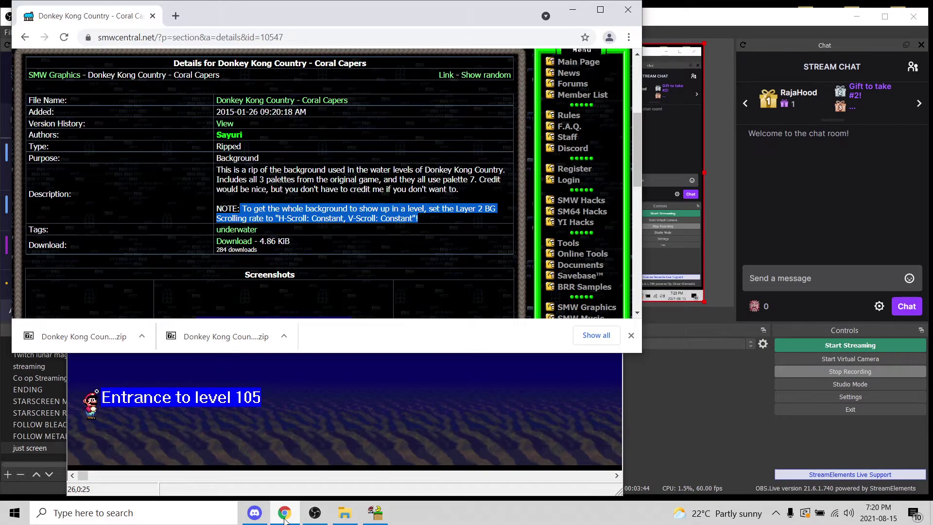
left_click(284, 519)
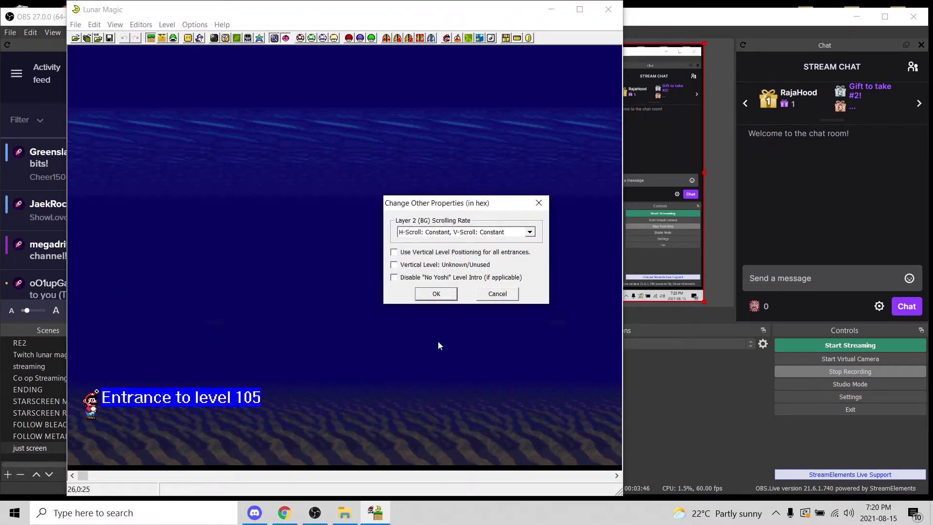
left_click(435, 293)
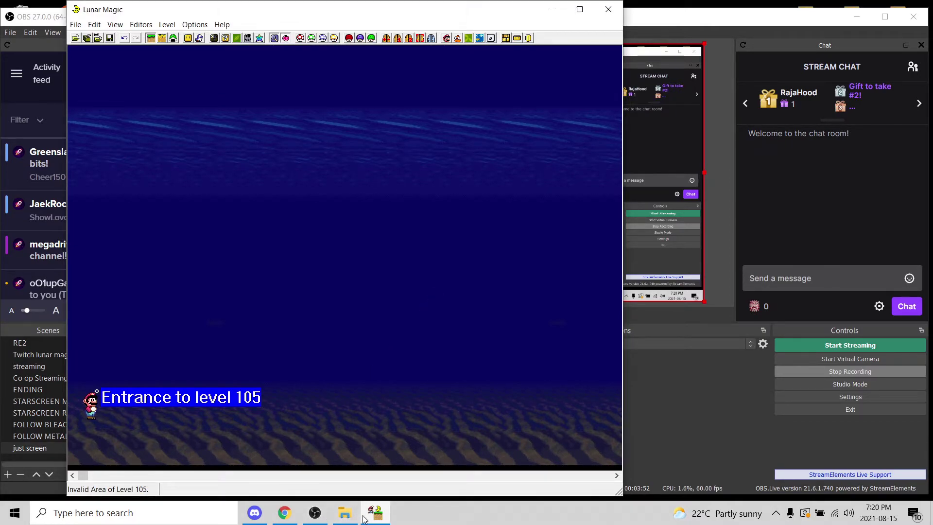
left_click(347, 517)
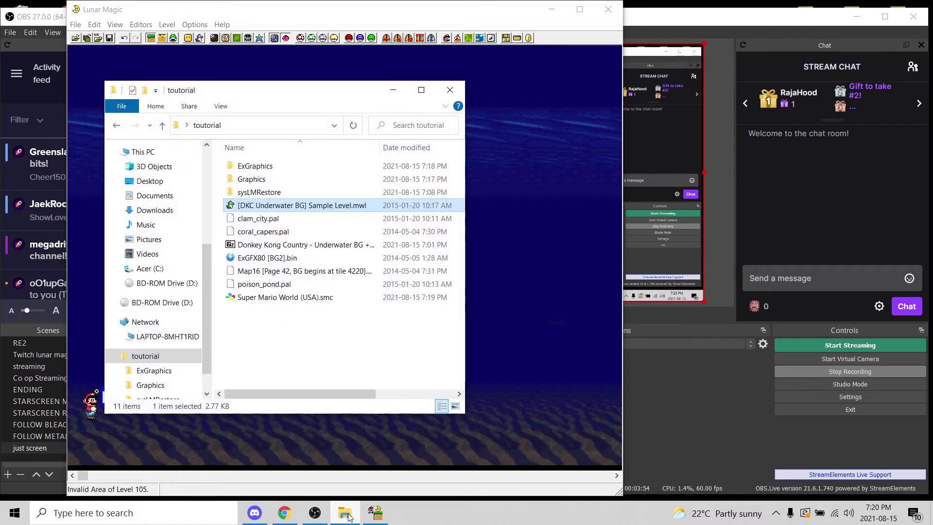
left_click(260, 233)
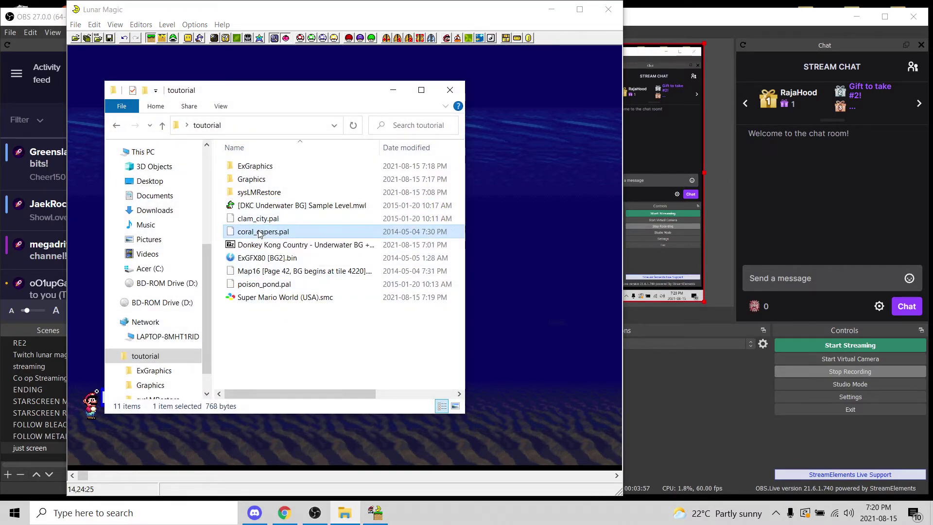
left_click(261, 287)
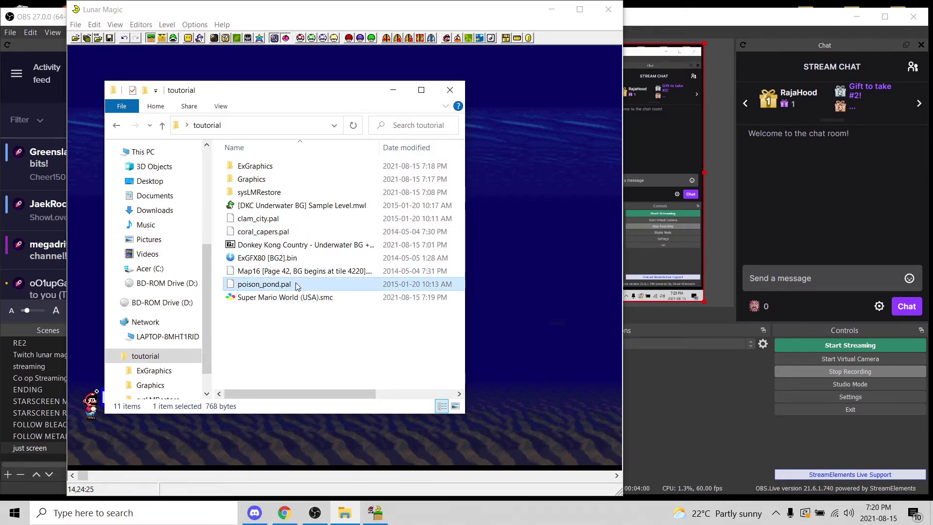
left_click(515, 278)
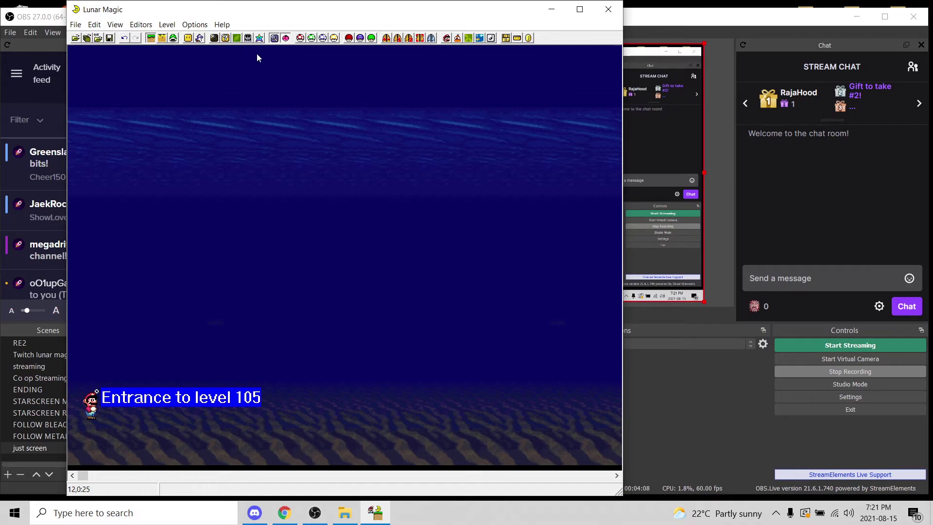
- Import poison_pond.pal as level 105's palette through the Palette Editor, turning the background green
left_click(259, 39)
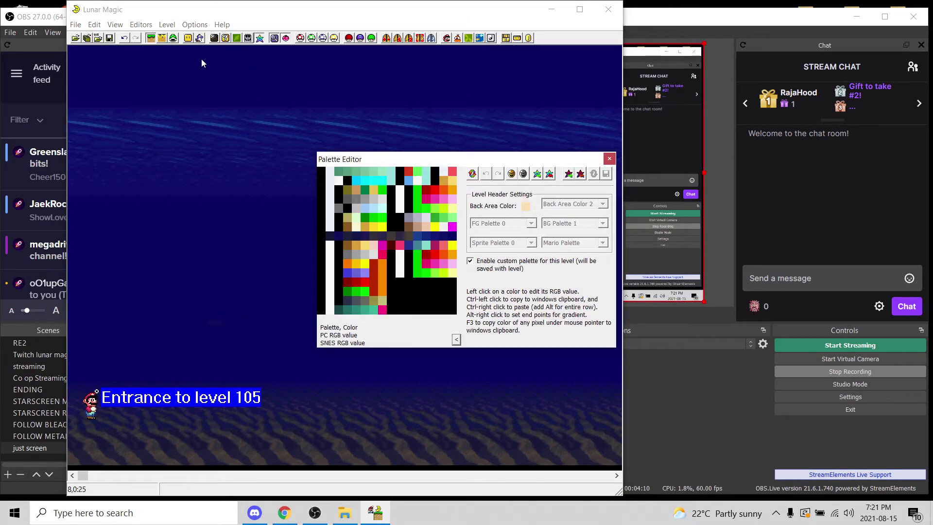
left_click(549, 174)
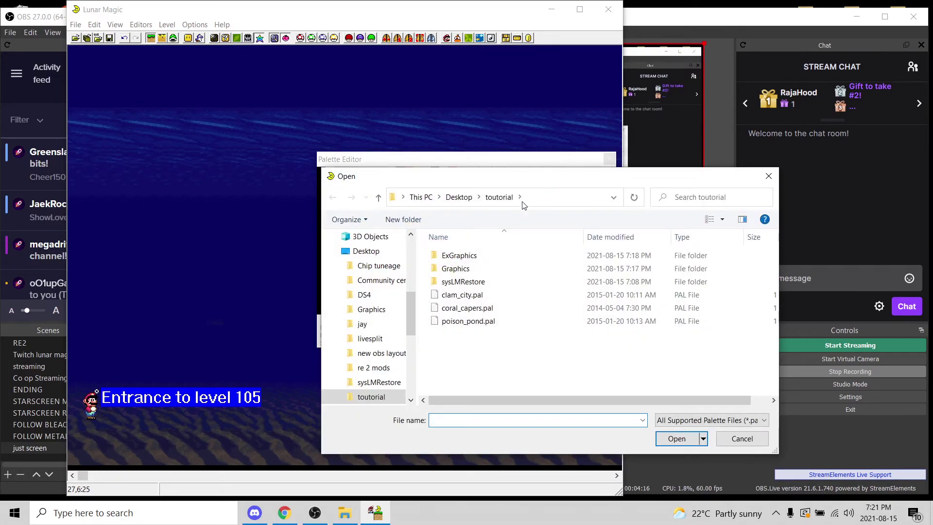
left_click(447, 324)
left_click(678, 440)
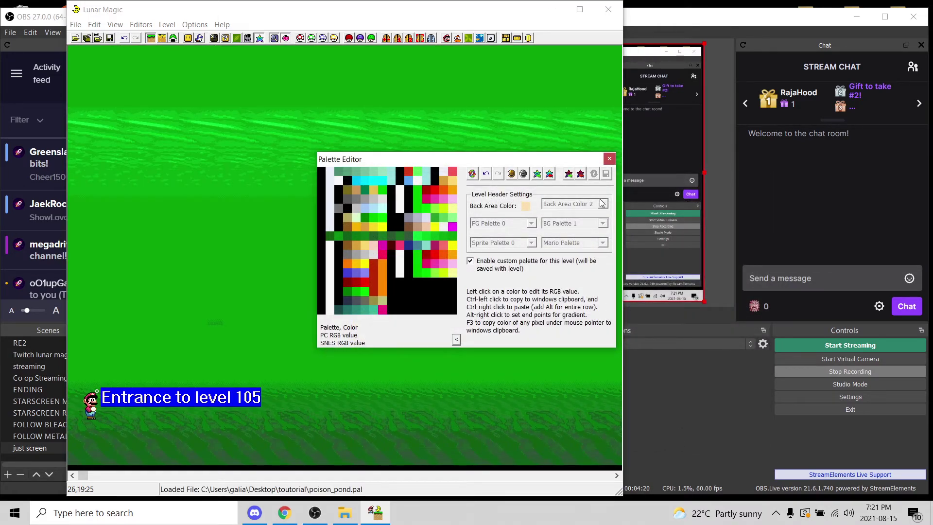
left_click(609, 160)
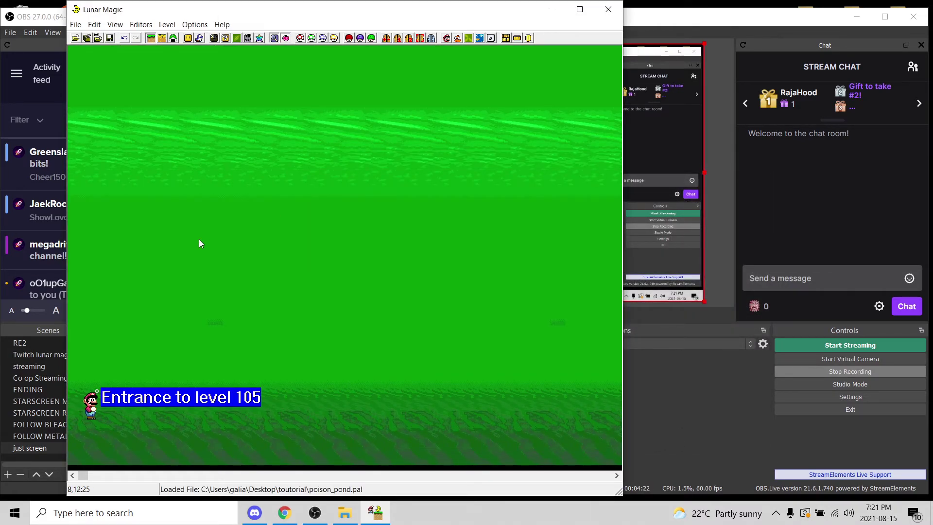
- Save level 105 into the ROM, then briefly view the Map16 tile editor
left_click(110, 39)
left_click(223, 39)
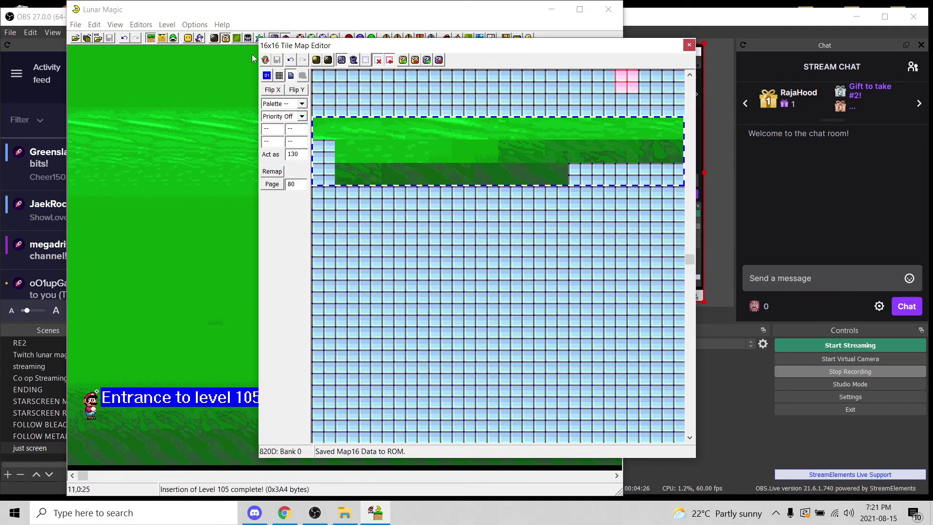
left_click(689, 45)
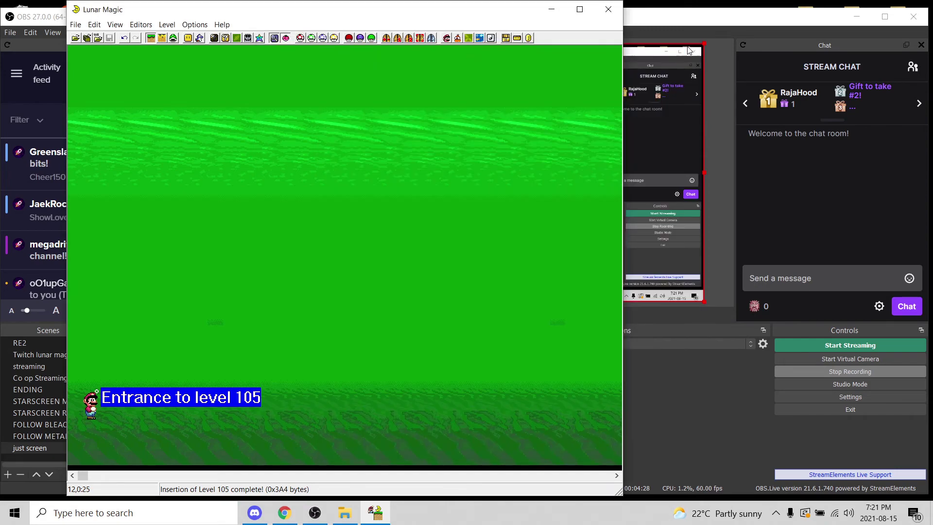